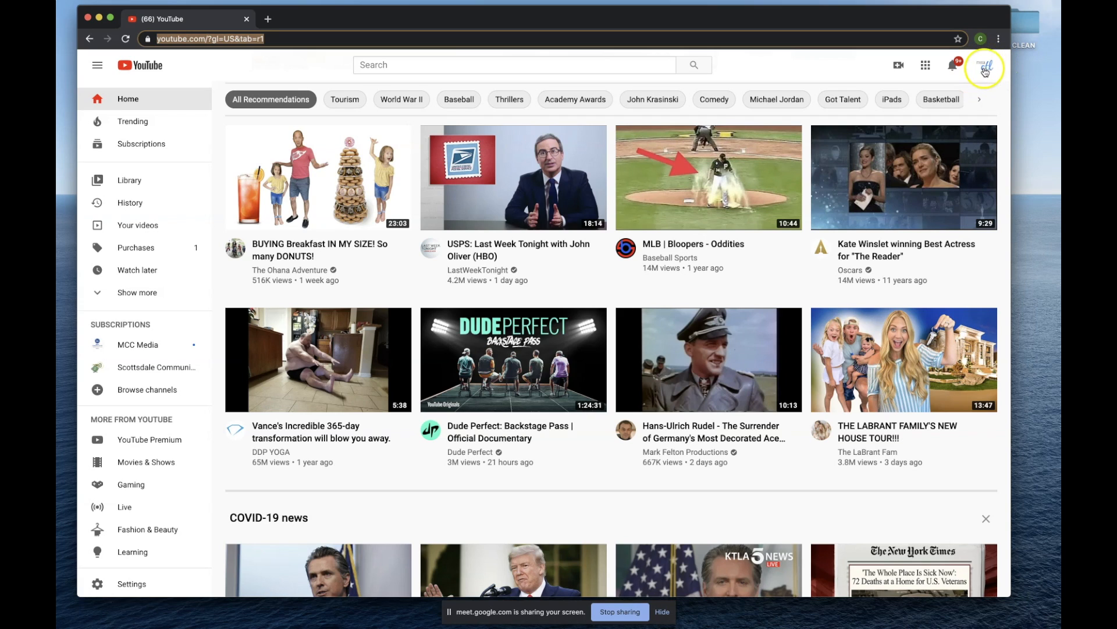
Open YouTube Studio for the signed-in channel and show its channel subtitles list.
{"action": "left_click", "coordinate": [991, 68]}
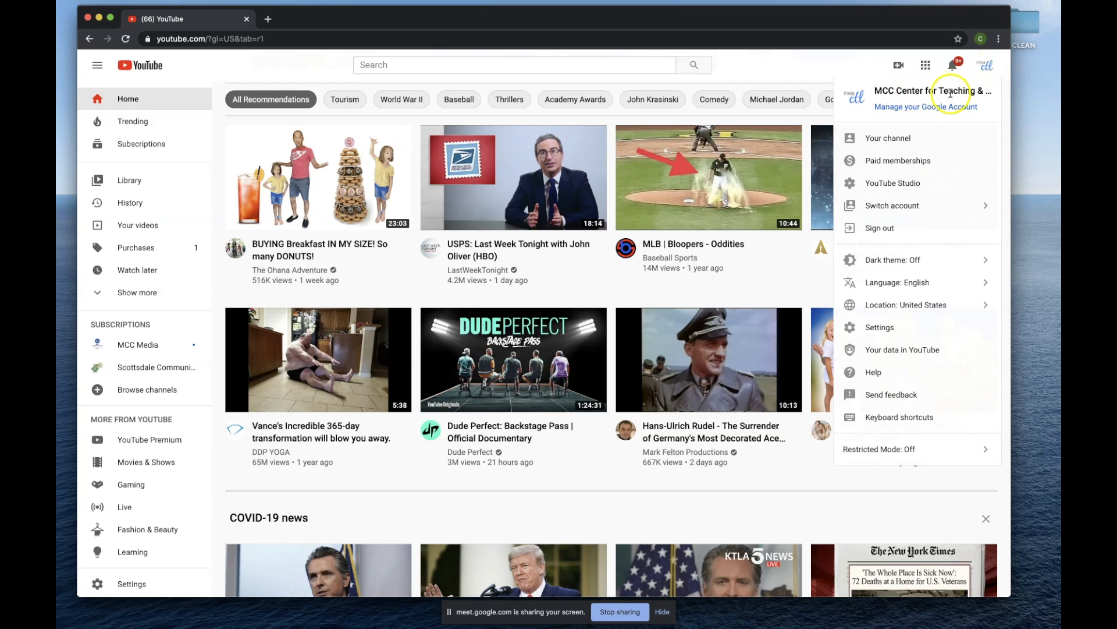
{"action": "left_click", "coordinate": [986, 68]}
{"action": "left_click", "coordinate": [986, 67]}
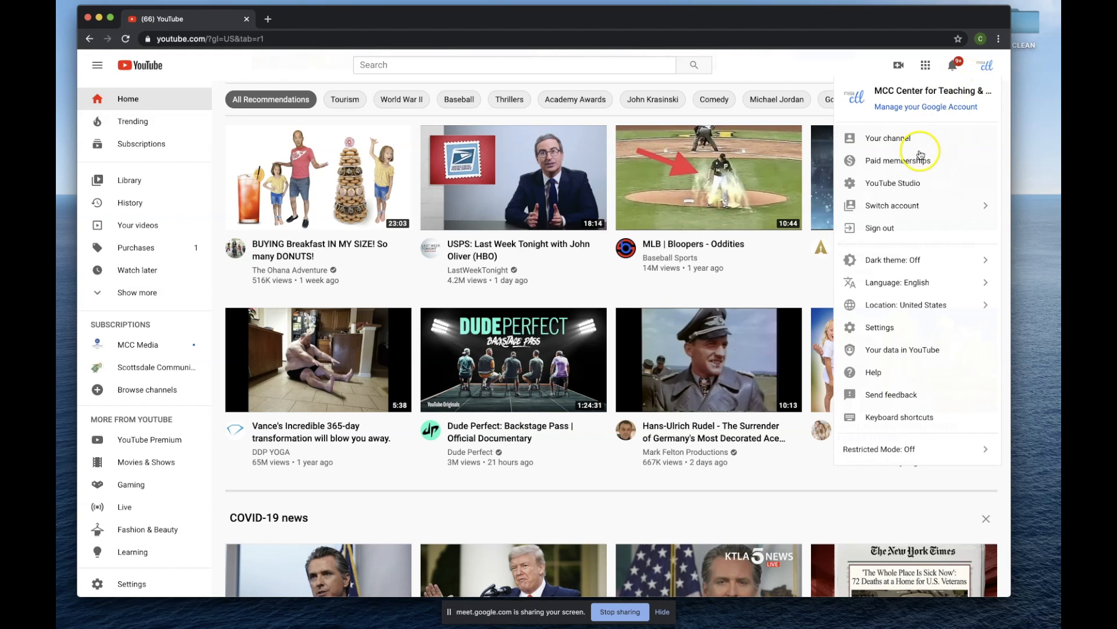
{"action": "left_click", "coordinate": [873, 187]}
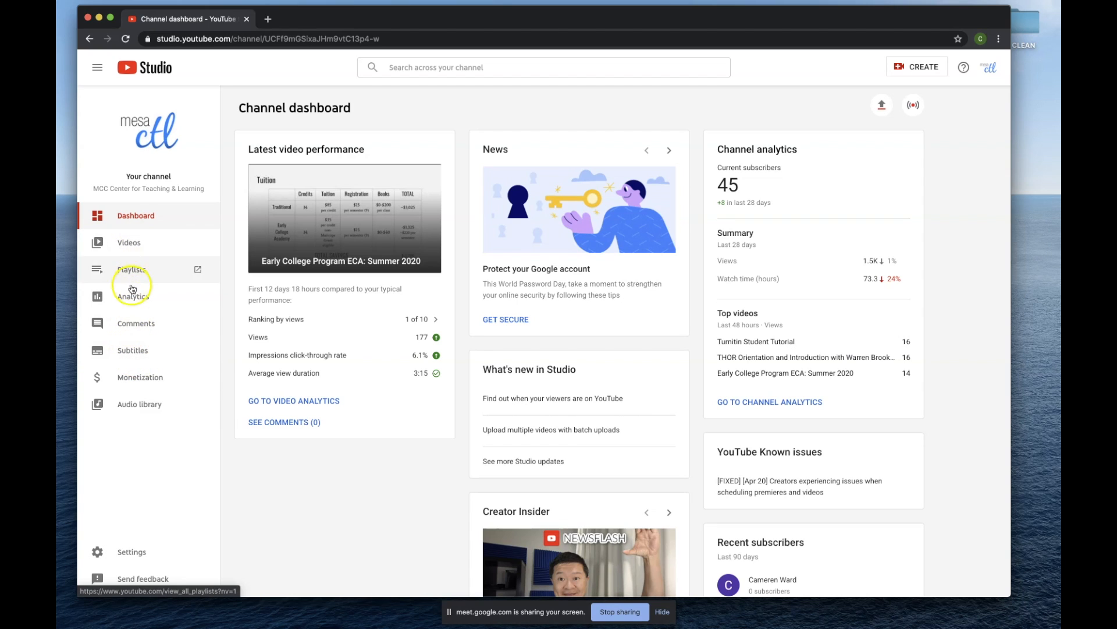
{"action": "left_click", "coordinate": [133, 352]}
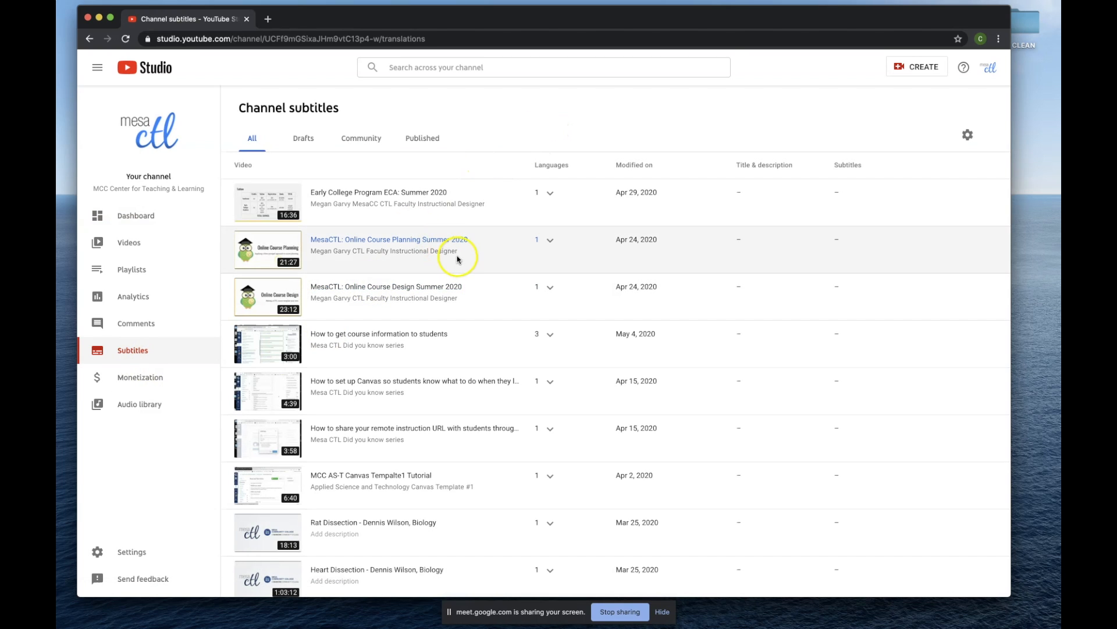
Look through the channel's list of videos with subtitles.
{"action": "scroll", "coordinate": [469, 265], "scroll_direction": "down", "scroll_amount": 1}
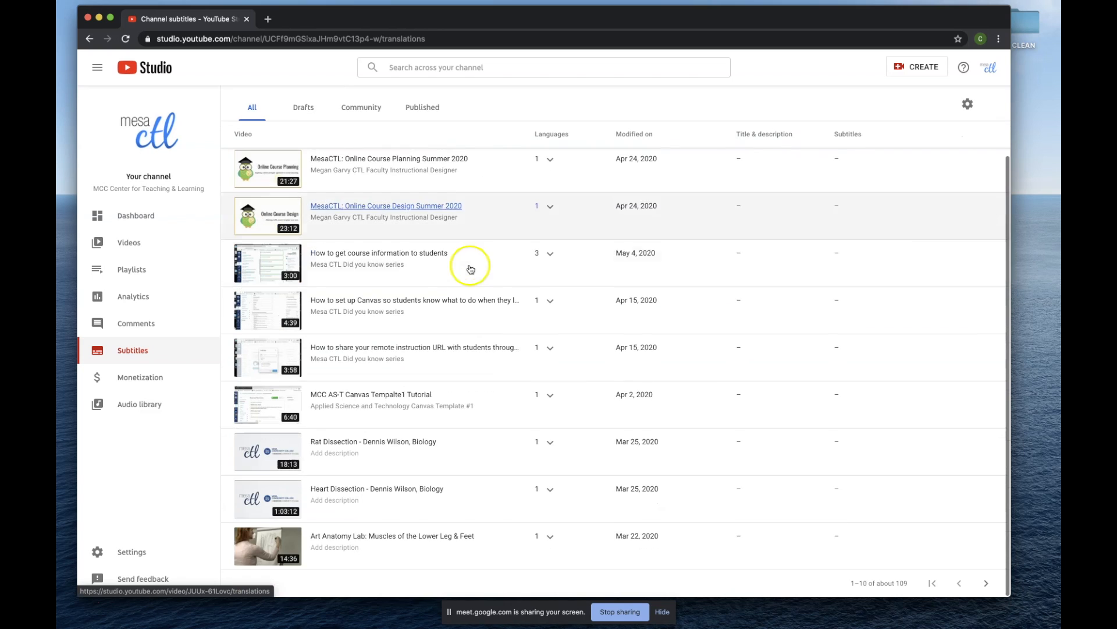
{"action": "scroll", "coordinate": [467, 262], "scroll_direction": "up", "scroll_amount": 1}
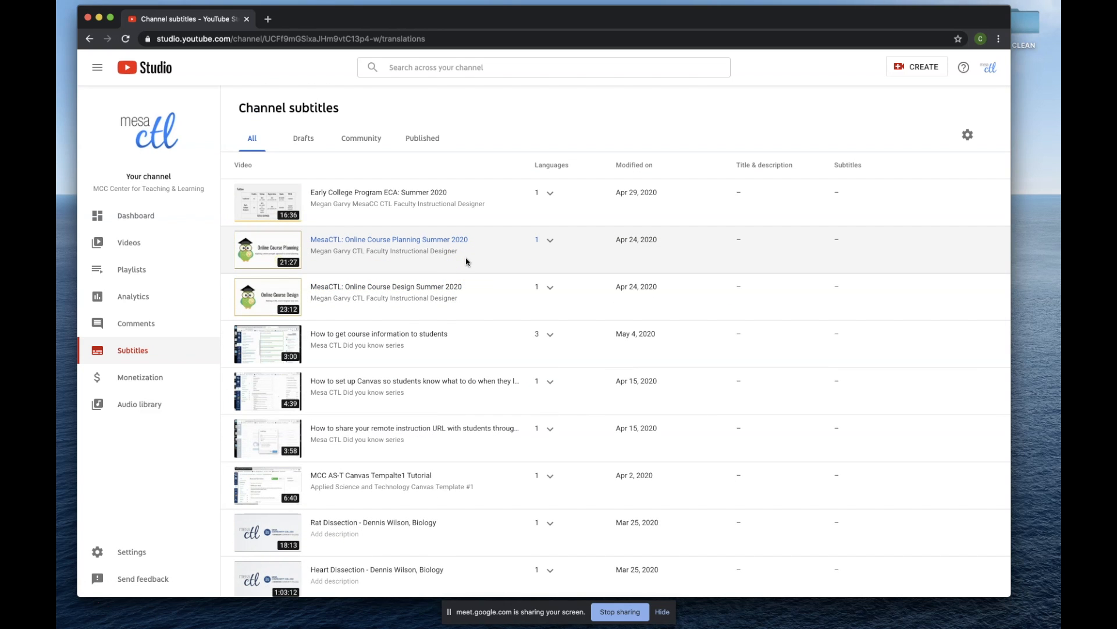
{"action": "left_click", "coordinate": [555, 100]}
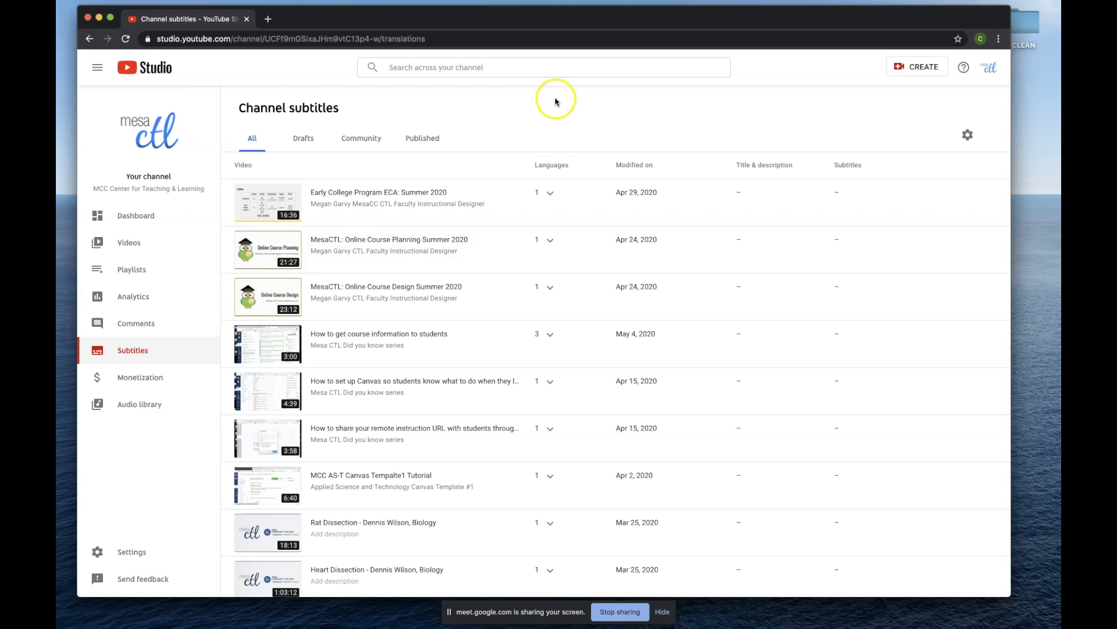
{"action": "left_click", "coordinate": [556, 103]}
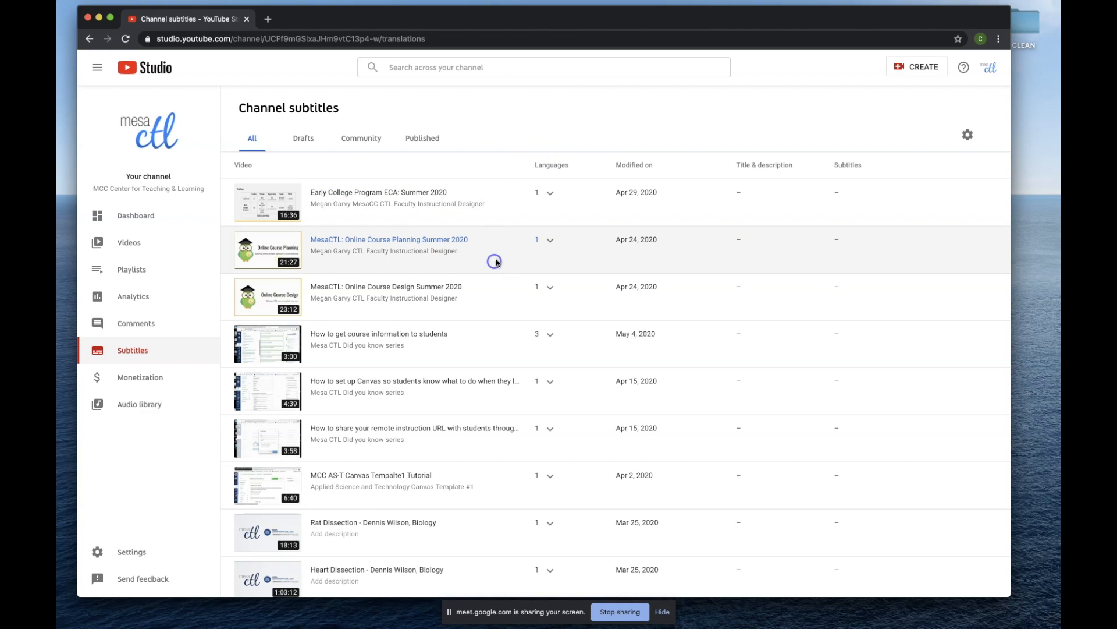
{"action": "scroll", "coordinate": [506, 261], "scroll_direction": "down", "scroll_amount": 2}
{"action": "scroll", "coordinate": [399, 324], "scroll_direction": "up", "scroll_amount": 2}
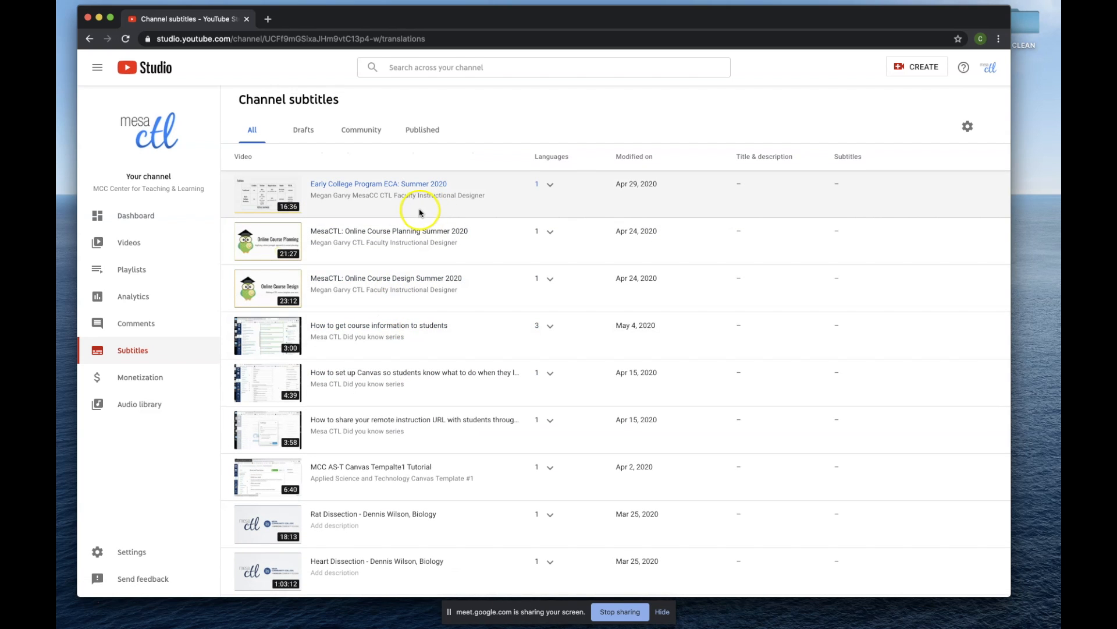
Filter the list to published subtitles, view the subtitles of "Early College Program ECA: Summer 2020", and return to the list of all videos.
{"action": "left_click", "coordinate": [425, 131]}
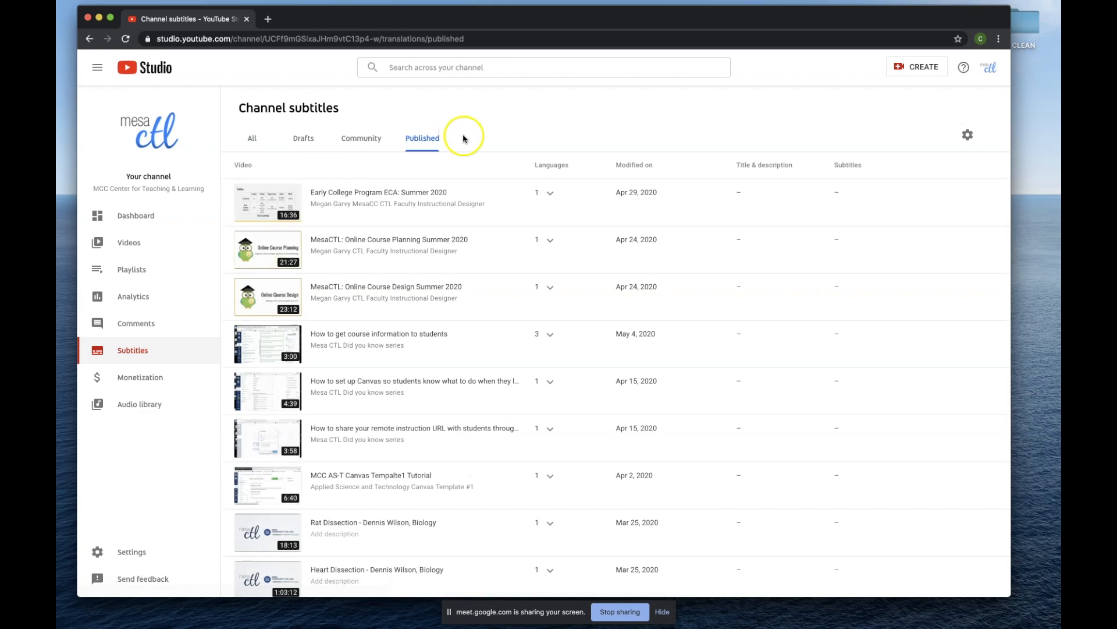
{"action": "left_click", "coordinate": [364, 193]}
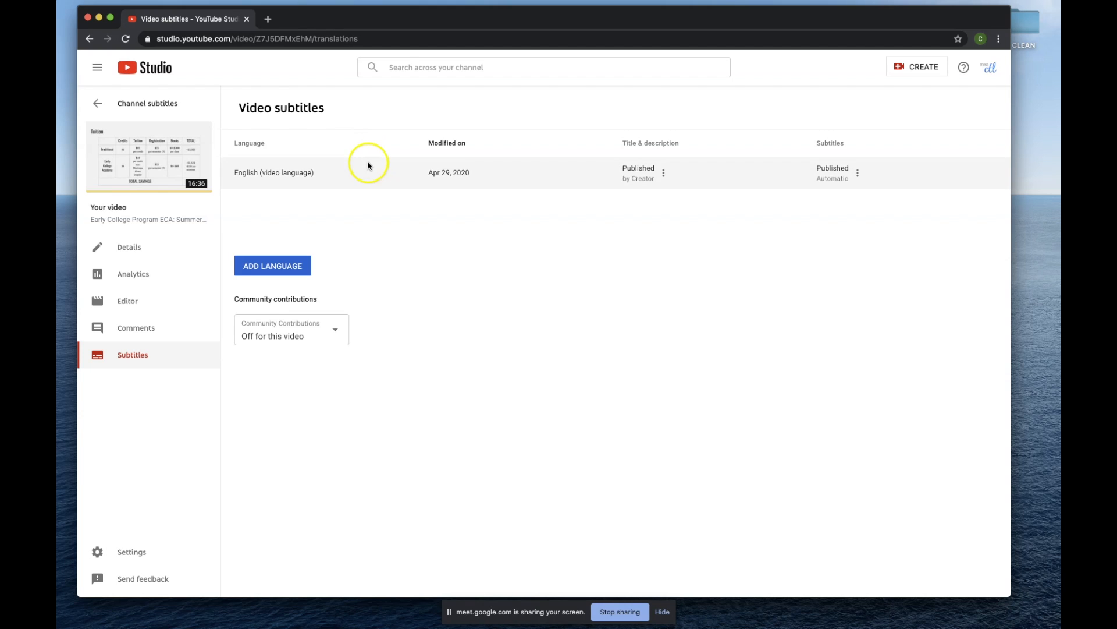
{"action": "left_click", "coordinate": [97, 106]}
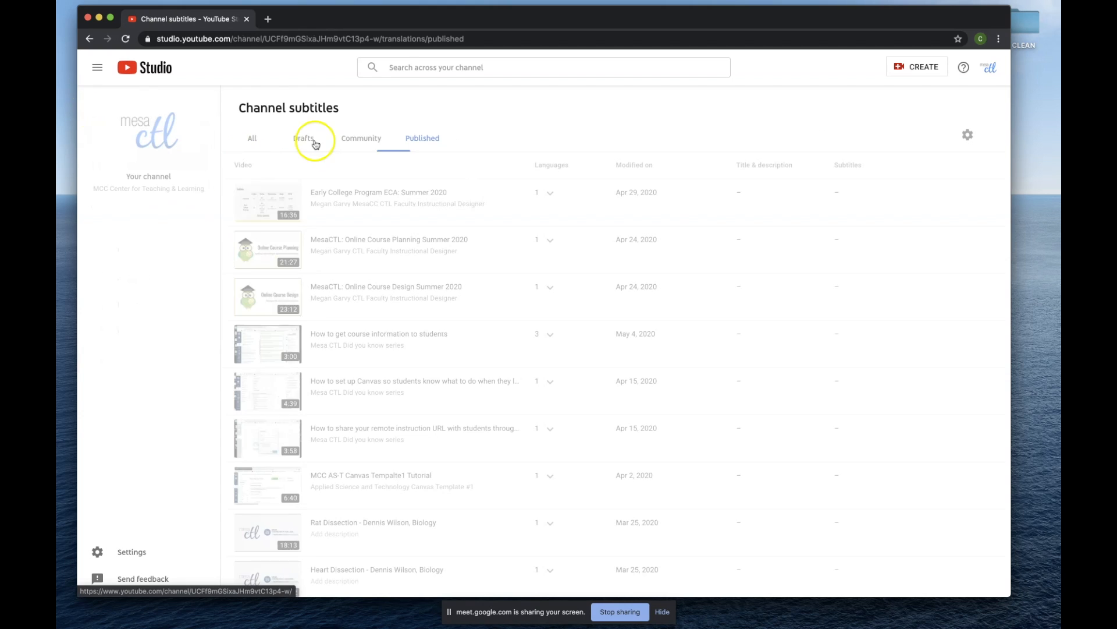
{"action": "left_click", "coordinate": [263, 143]}
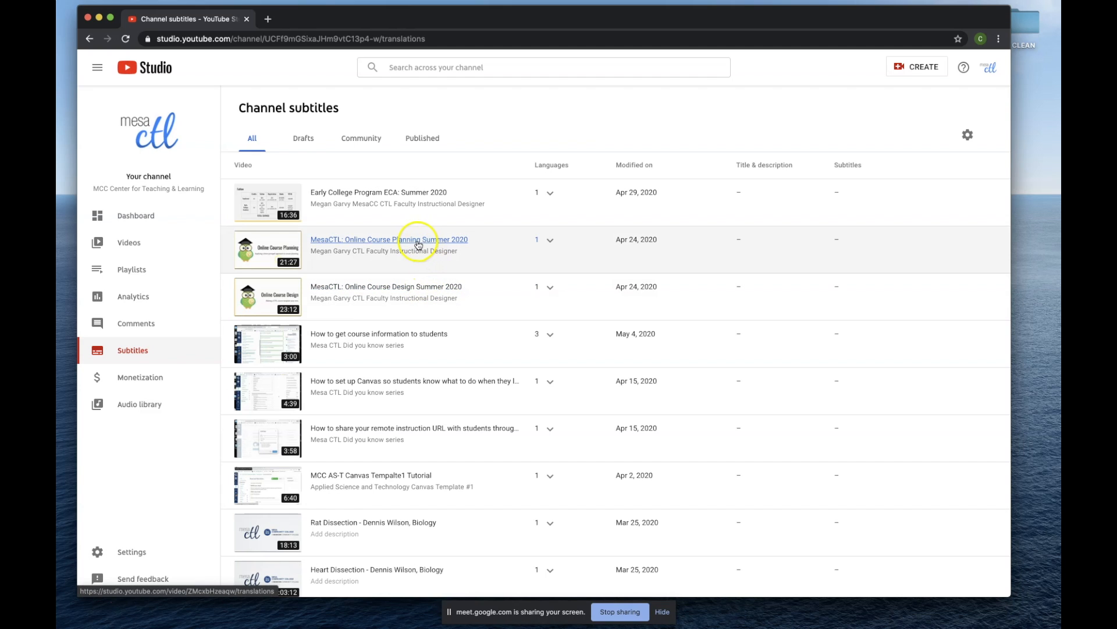
Open the automatic English subtitles of "MesaCTL: Online Course Planning Summer 2020" on Classic Studio and start editing them.
{"action": "left_click", "coordinate": [422, 241]}
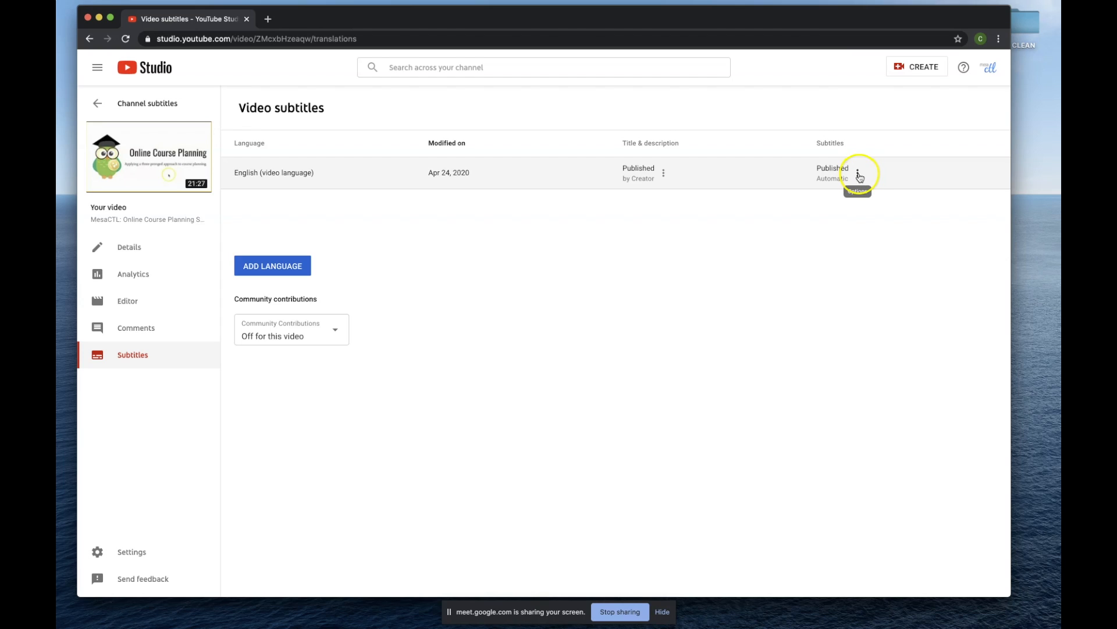
{"action": "left_click", "coordinate": [859, 174]}
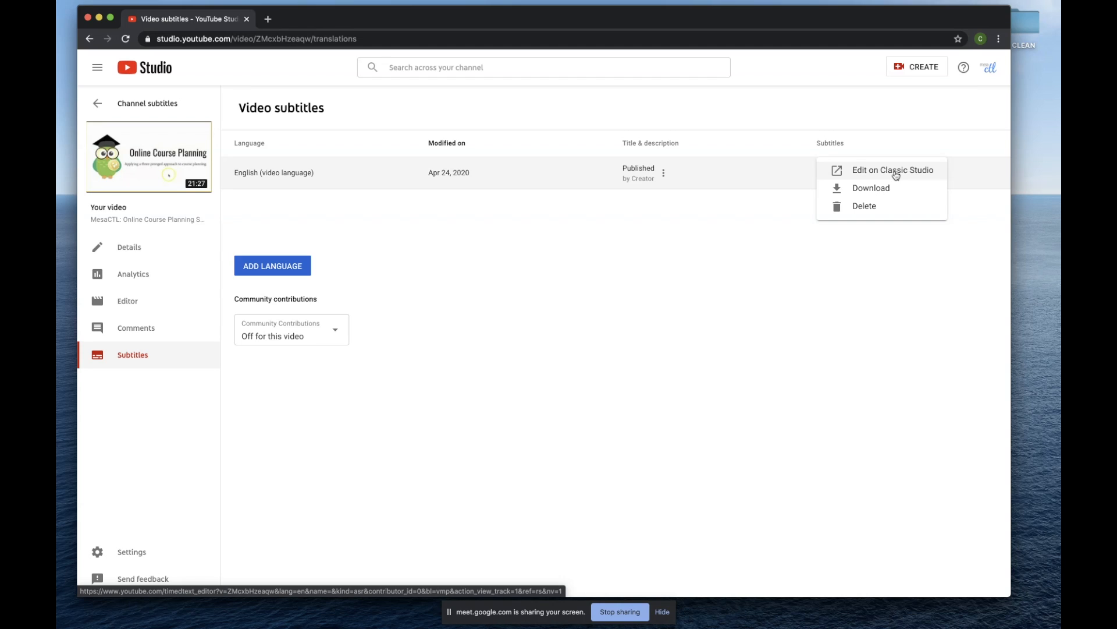
{"action": "left_click", "coordinate": [896, 176]}
{"action": "left_click", "coordinate": [895, 175]}
{"action": "left_click", "coordinate": [892, 175]}
{"action": "left_click", "coordinate": [891, 173]}
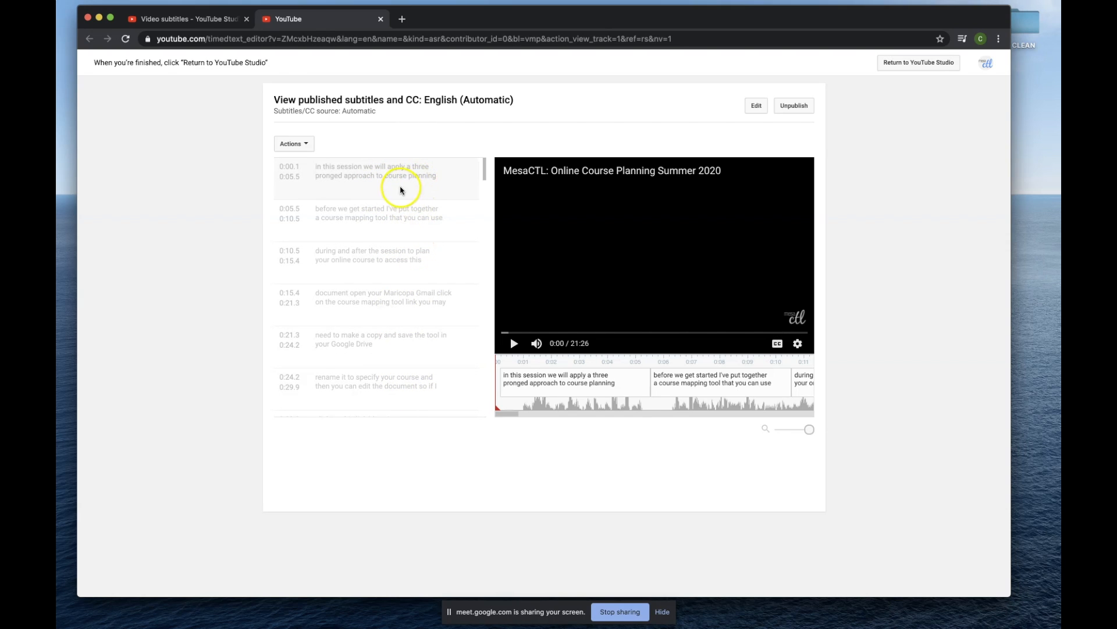
{"action": "scroll", "coordinate": [758, 110], "scroll_direction": "down", "scroll_amount": 1}
{"action": "left_click", "coordinate": [756, 102]}
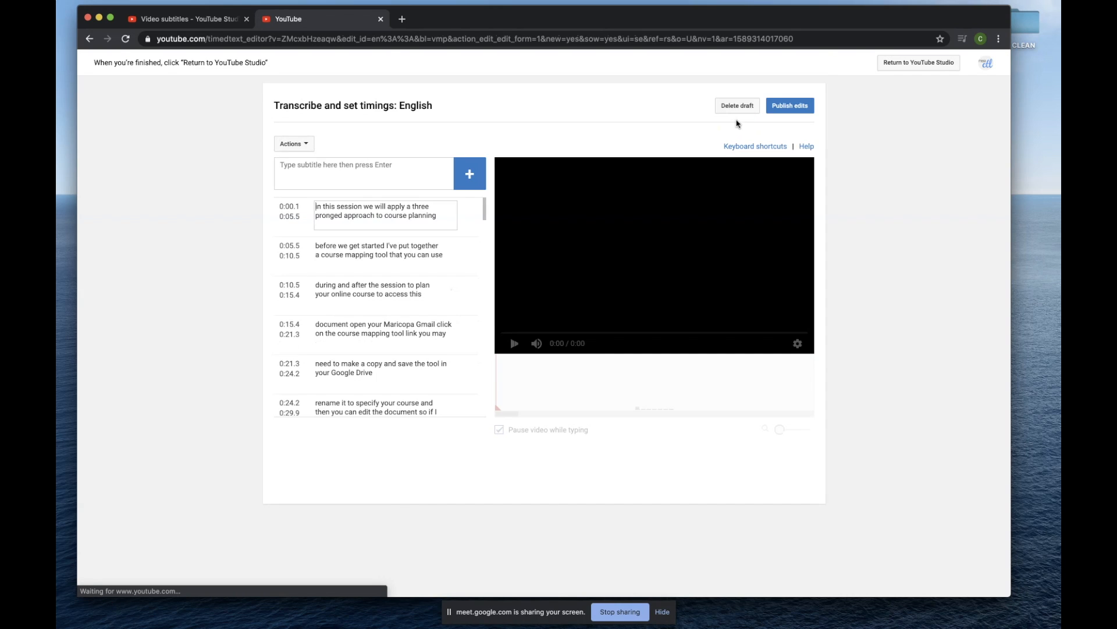
Check the first few captions of the transcript against the video and move the timeline back to the start.
{"action": "left_click", "coordinate": [349, 220]}
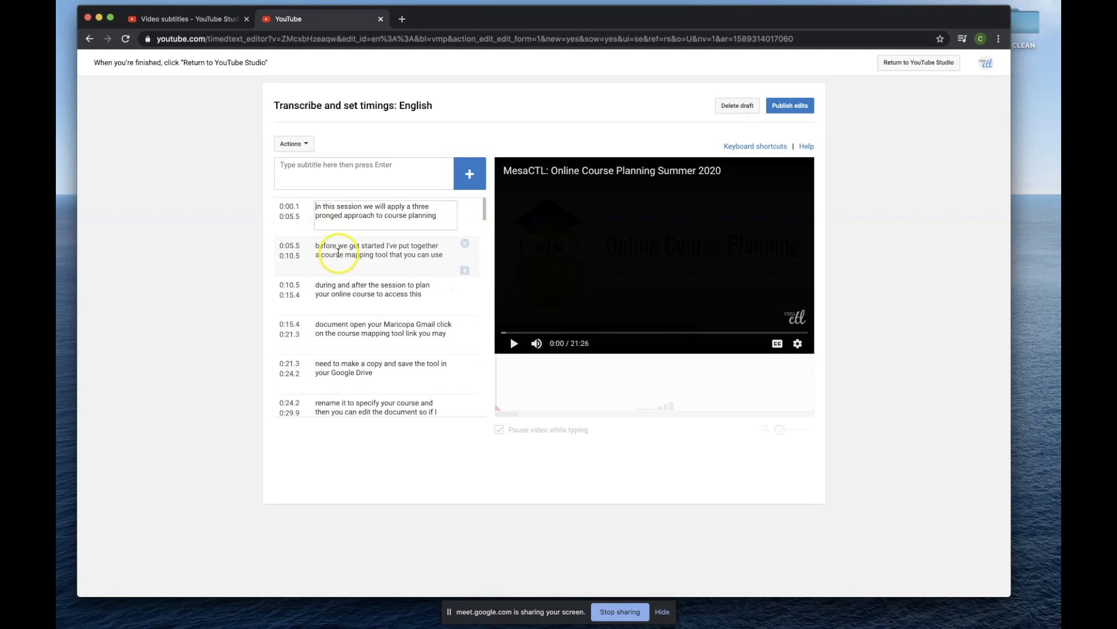
{"action": "left_click", "coordinate": [342, 259]}
{"action": "left_click", "coordinate": [348, 300]}
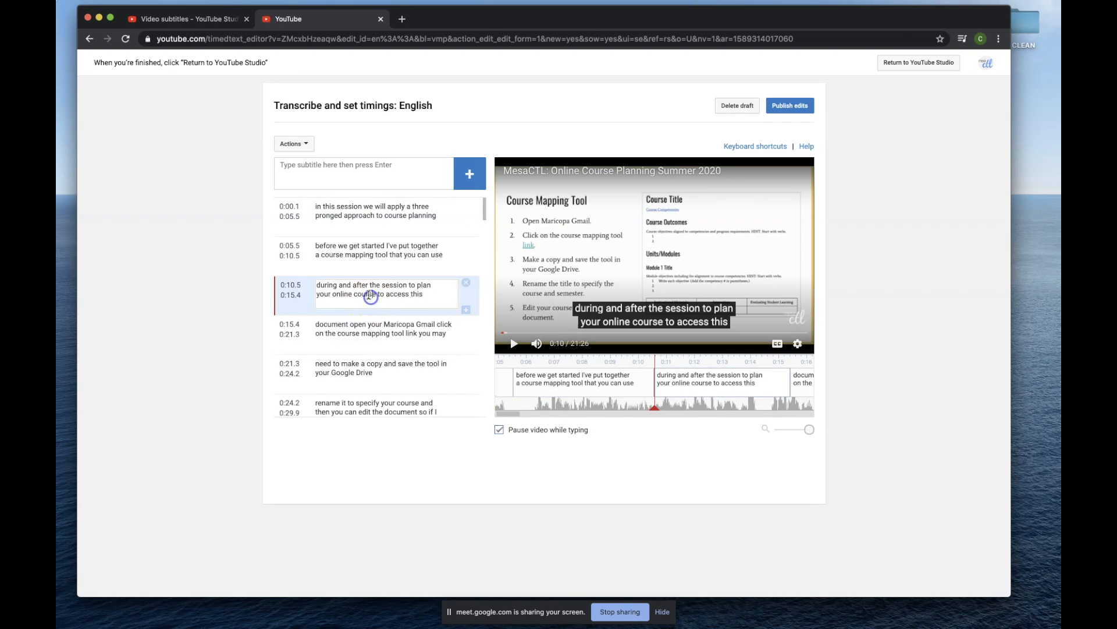
{"action": "left_click", "coordinate": [360, 336]}
{"action": "left_click", "coordinate": [370, 294]}
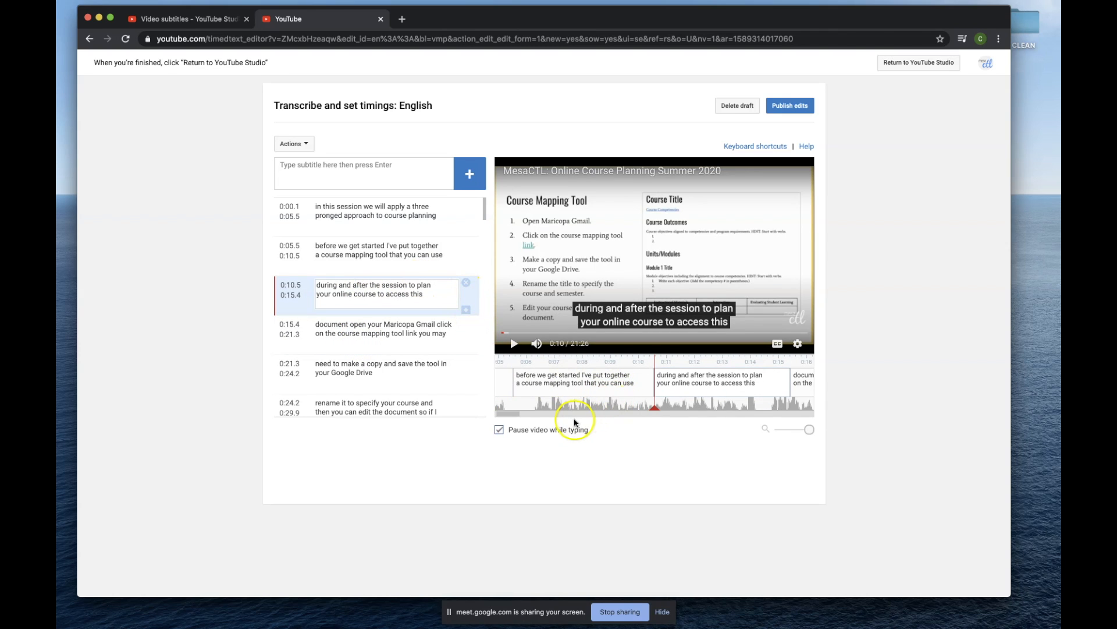
{"action": "left_click", "coordinate": [543, 416]}
{"action": "left_click_drag", "start_coordinate": [542, 416], "coordinate": [499, 412]}
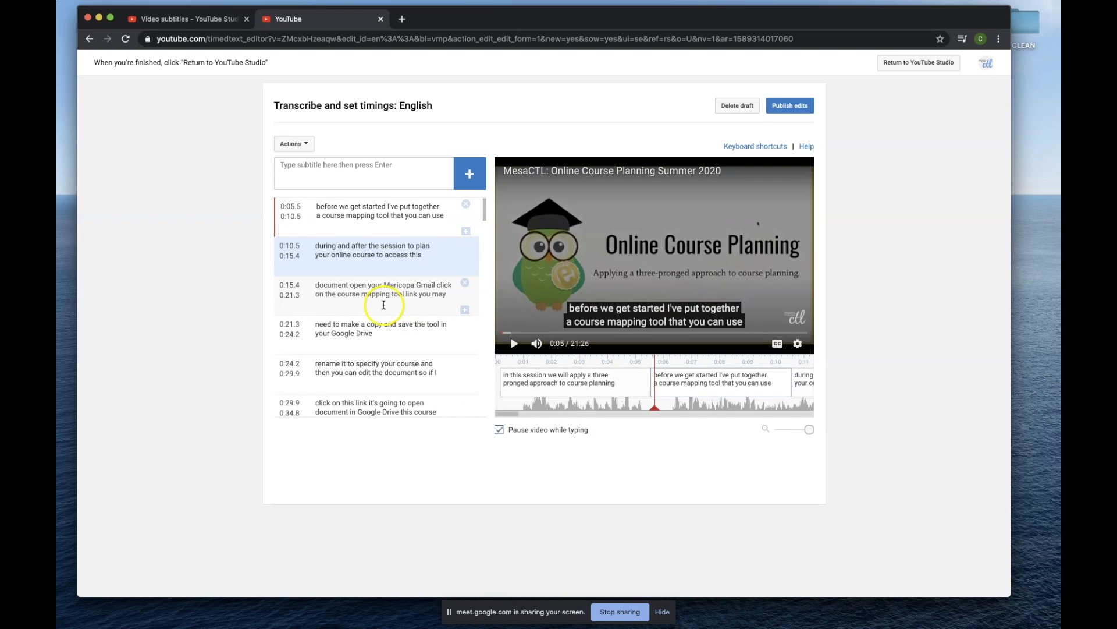
Check the captions between 1:30.4 and 2:04.2 against the video by selecting several of them.
{"action": "scroll", "coordinate": [396, 309], "scroll_direction": "down", "scroll_amount": 10}
{"action": "scroll", "coordinate": [384, 308], "scroll_direction": "down", "scroll_amount": 2}
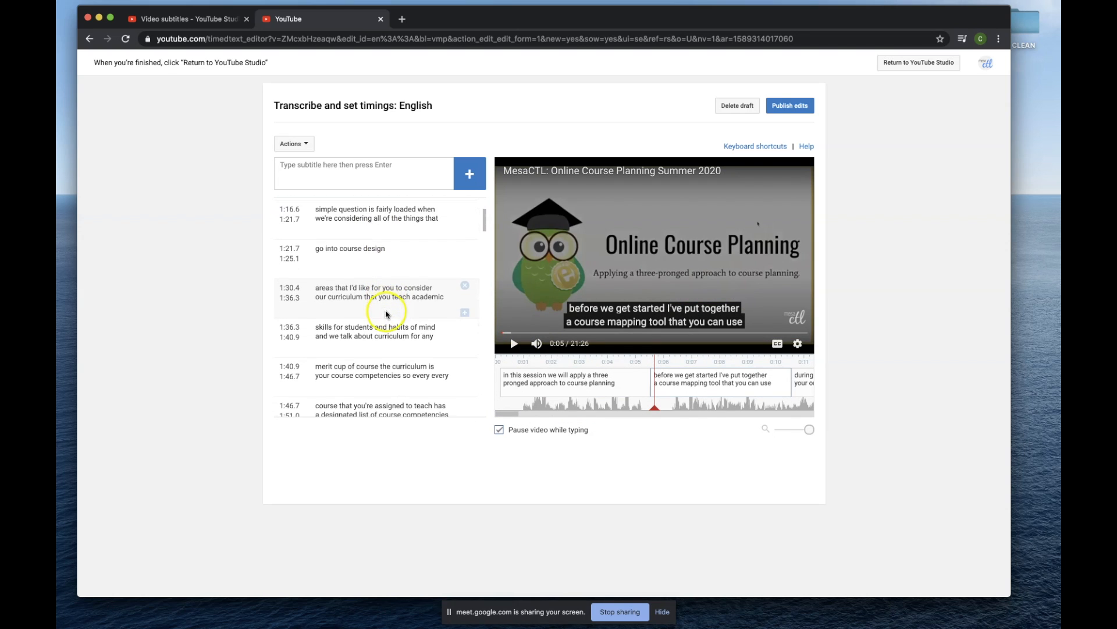
{"action": "left_click", "coordinate": [424, 310]}
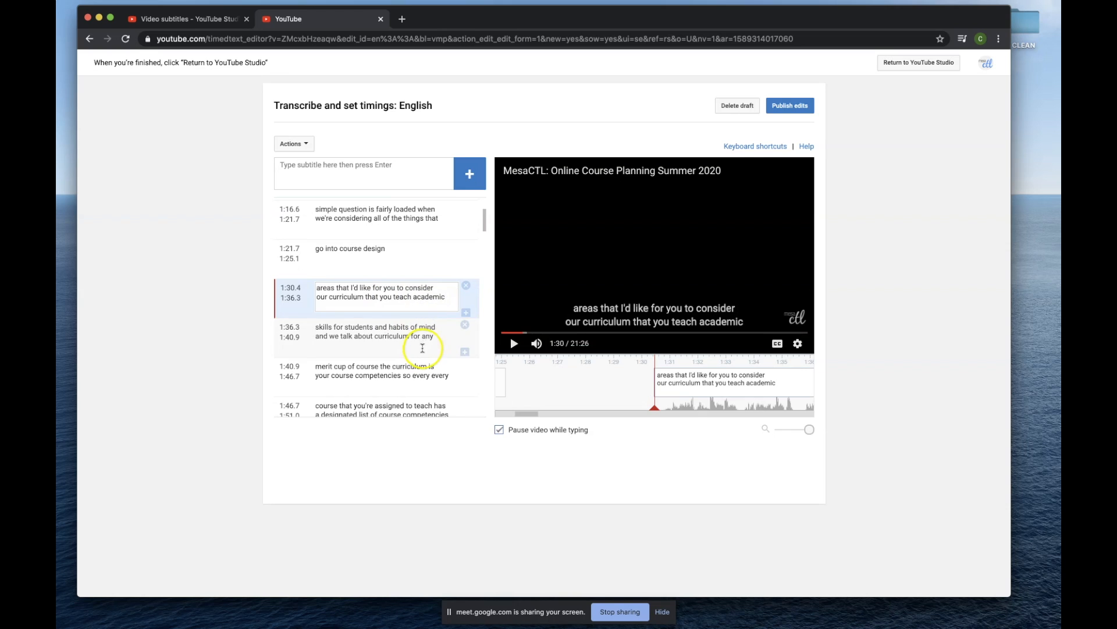
{"action": "left_click", "coordinate": [422, 348]}
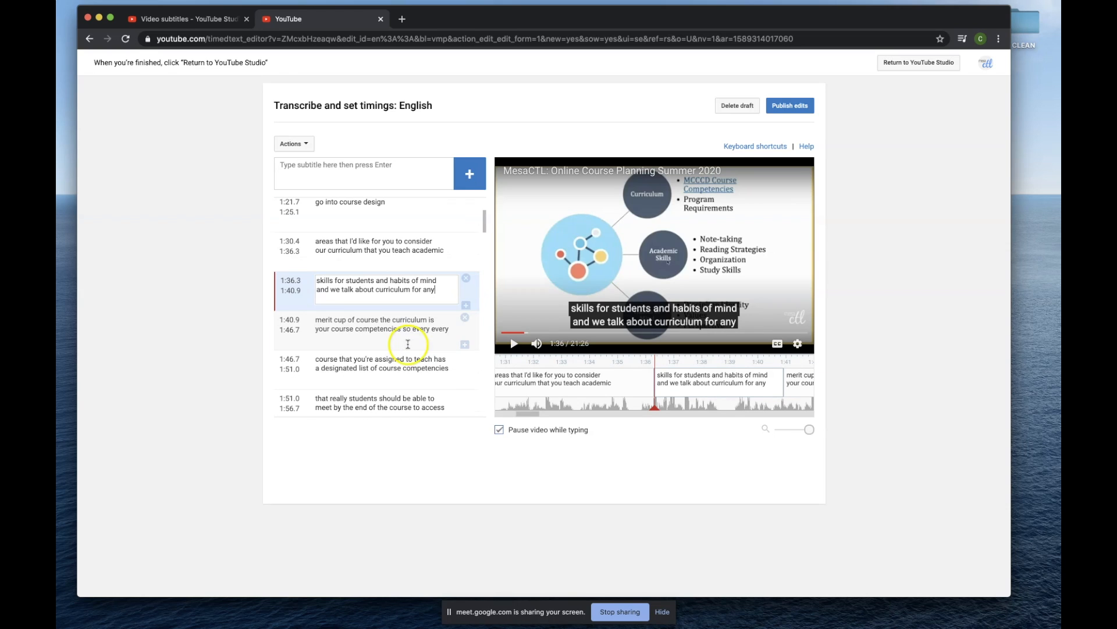
{"action": "scroll", "coordinate": [395, 366], "scroll_direction": "down", "scroll_amount": 1}
{"action": "scroll", "coordinate": [384, 349], "scroll_direction": "down", "scroll_amount": 3}
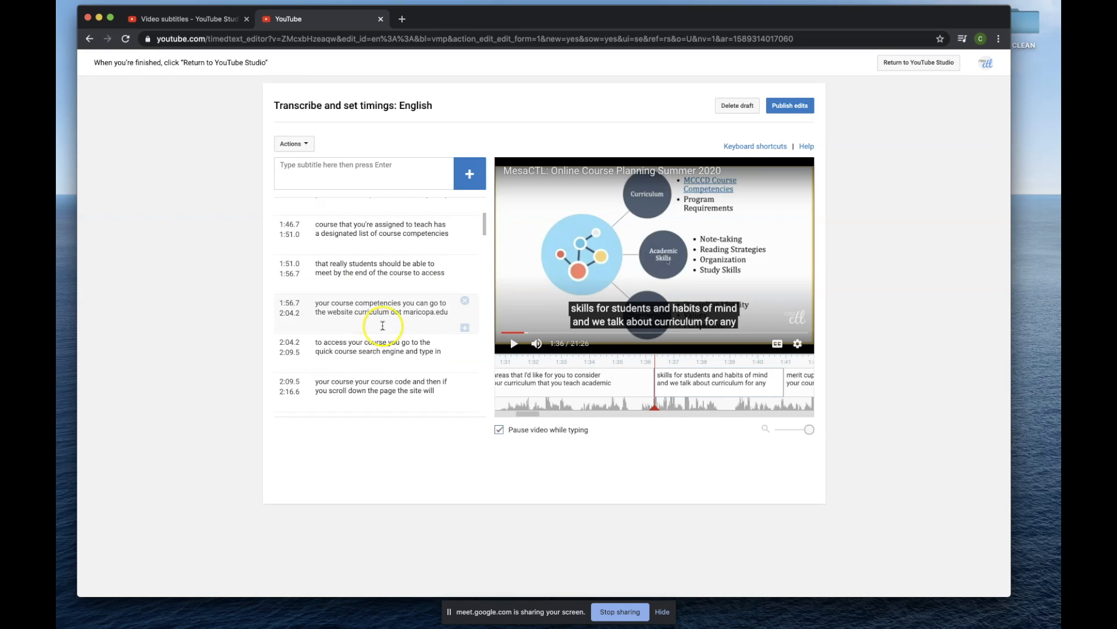
{"action": "left_click", "coordinate": [387, 317]}
{"action": "left_click", "coordinate": [390, 368]}
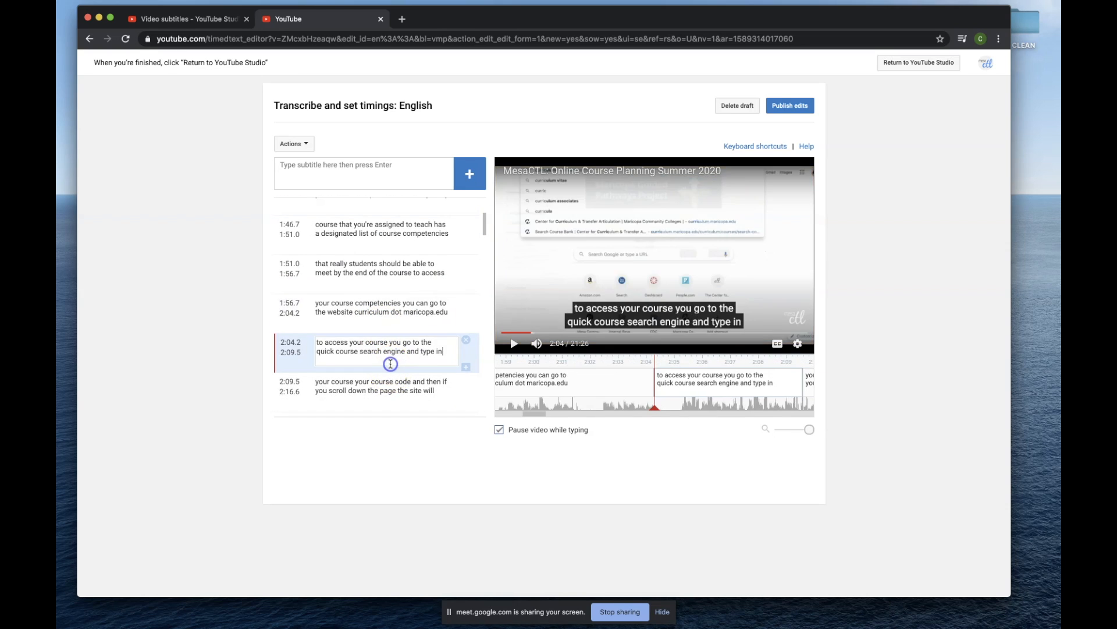
Check the captions starting at 2:09.5 and 2:33.8 against the video.
{"action": "scroll", "coordinate": [390, 367], "scroll_direction": "down", "scroll_amount": 3}
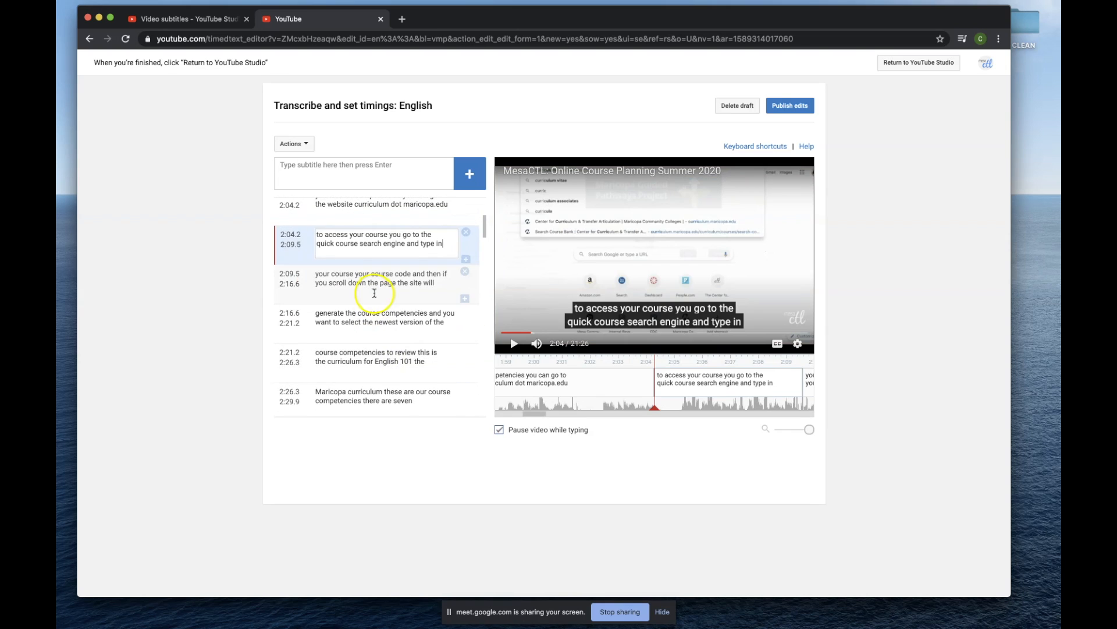
{"action": "left_click", "coordinate": [374, 293]}
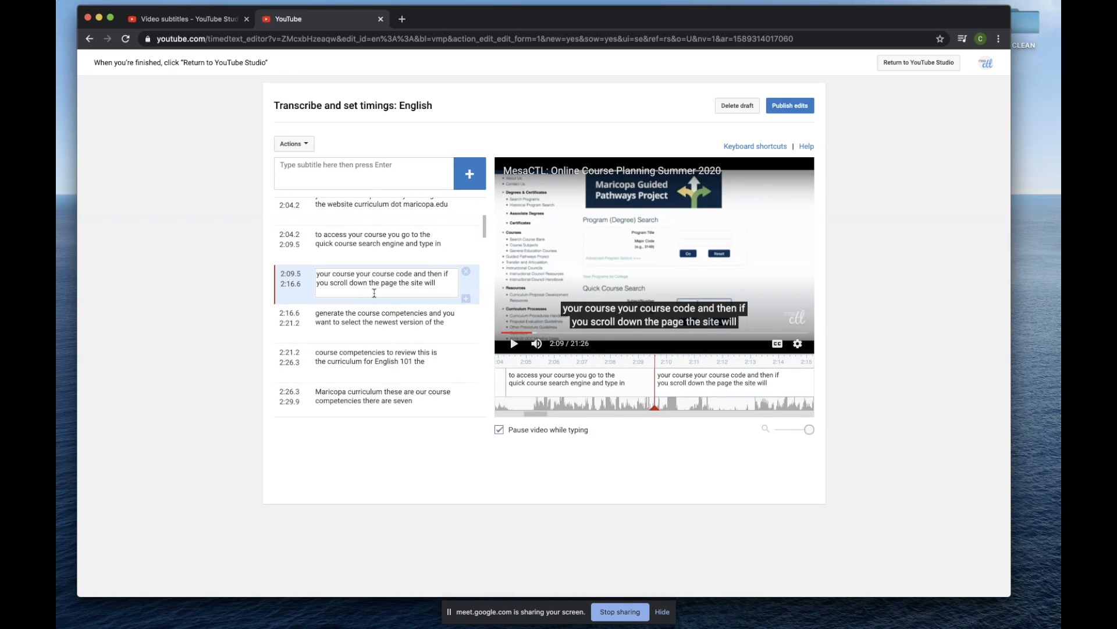
{"action": "left_click", "coordinate": [374, 298]}
{"action": "scroll", "coordinate": [370, 312], "scroll_direction": "down", "scroll_amount": 3}
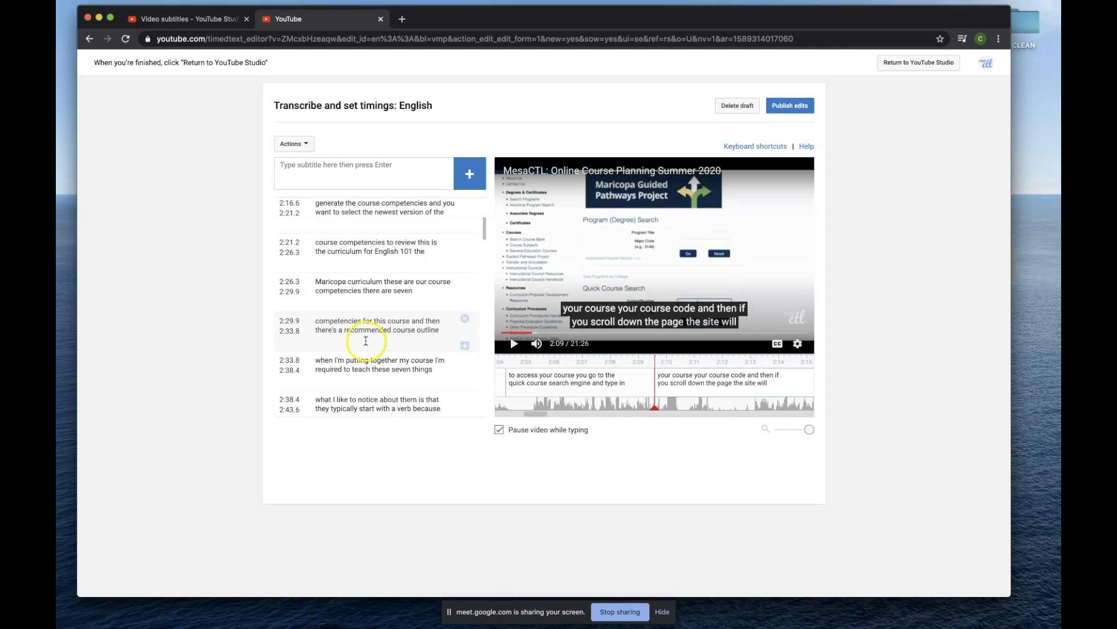
{"action": "left_click", "coordinate": [368, 347]}
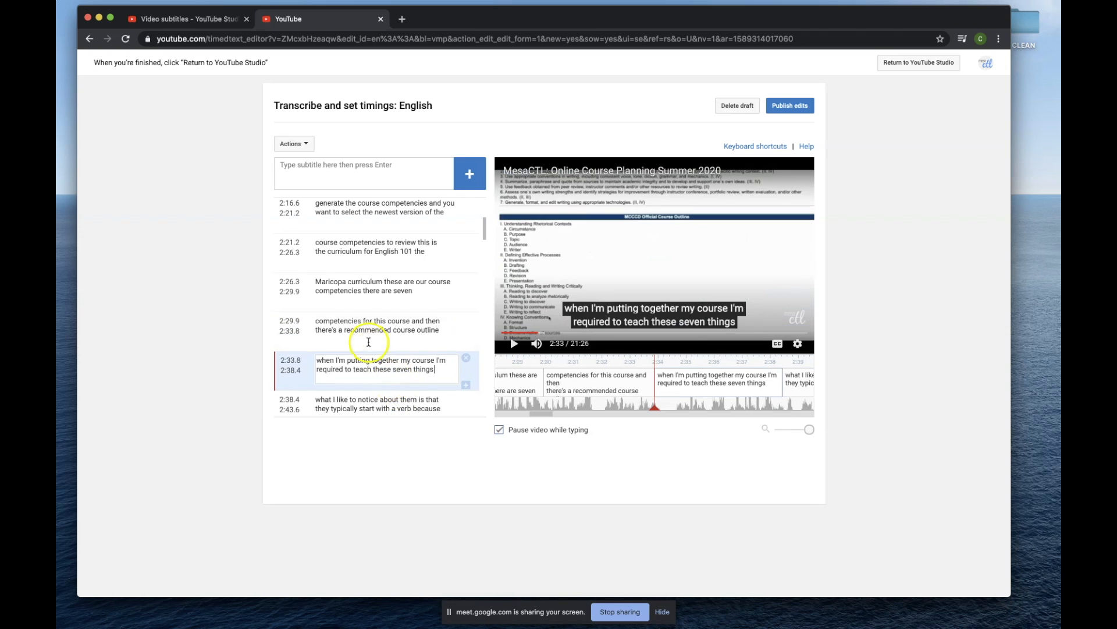
{"action": "left_click", "coordinate": [396, 379]}
Select the caption starting at 3:28.2, play the video from there to check its timing, and return to that caption.
{"action": "scroll", "coordinate": [369, 332], "scroll_direction": "down", "scroll_amount": 4}
{"action": "scroll", "coordinate": [366, 342], "scroll_direction": "down", "scroll_amount": 8}
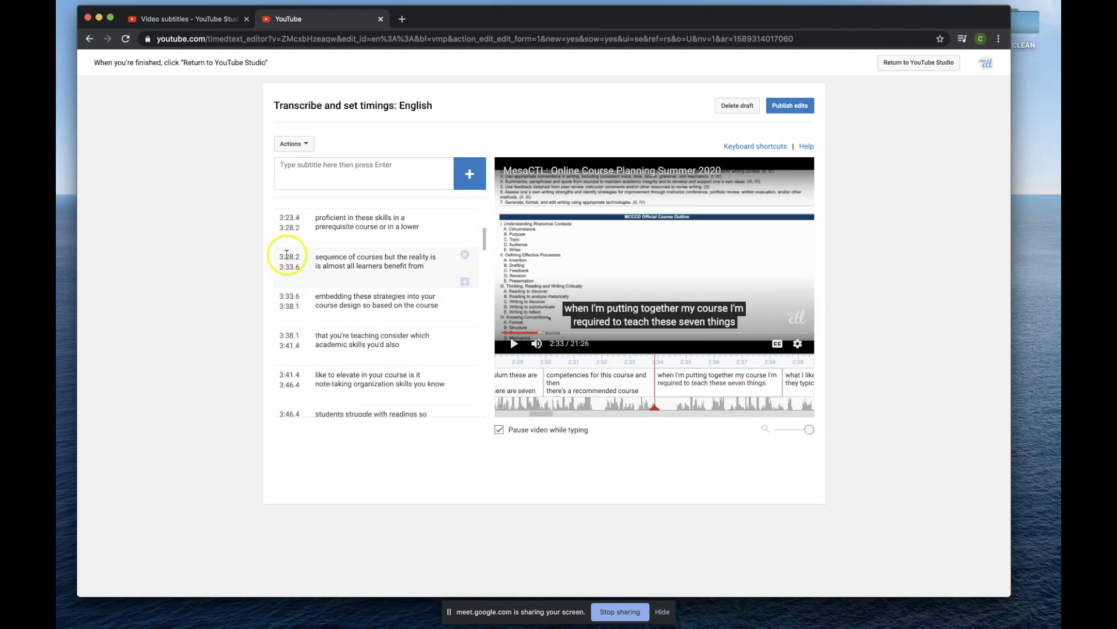
{"action": "left_click", "coordinate": [381, 262]}
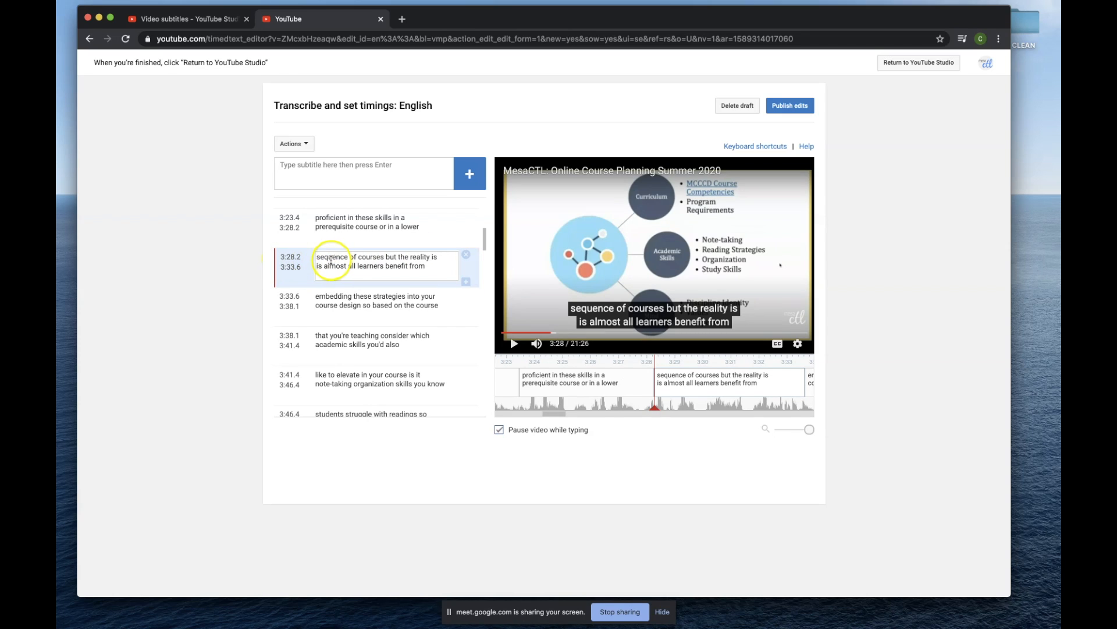
{"action": "left_click", "coordinate": [293, 256]}
{"action": "left_click", "coordinate": [514, 347]}
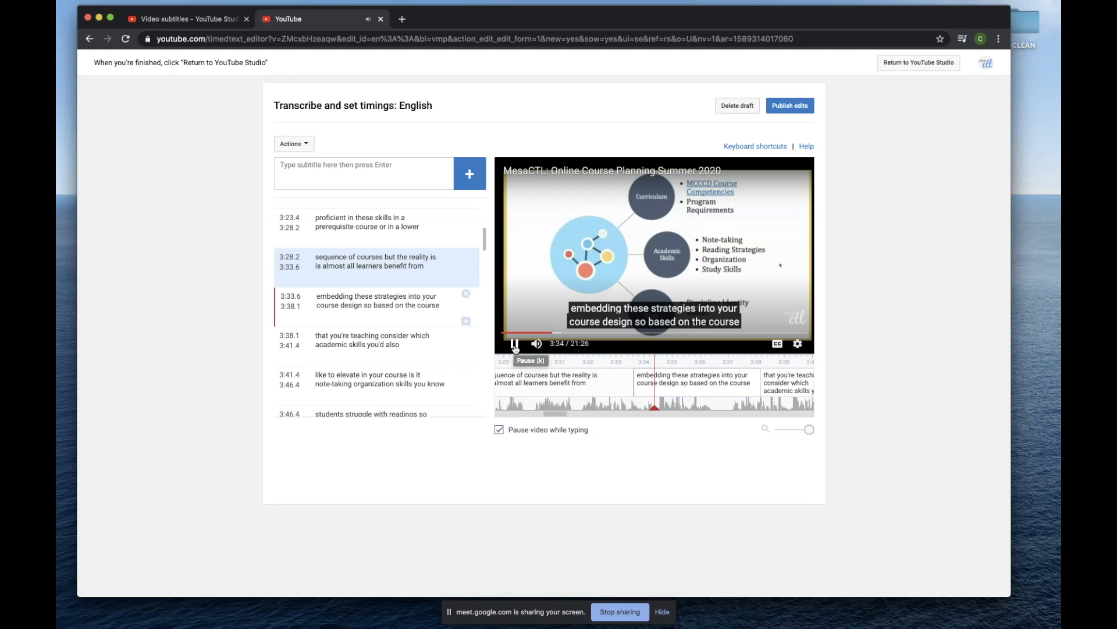
{"action": "left_click", "coordinate": [515, 345]}
{"action": "left_click", "coordinate": [425, 273]}
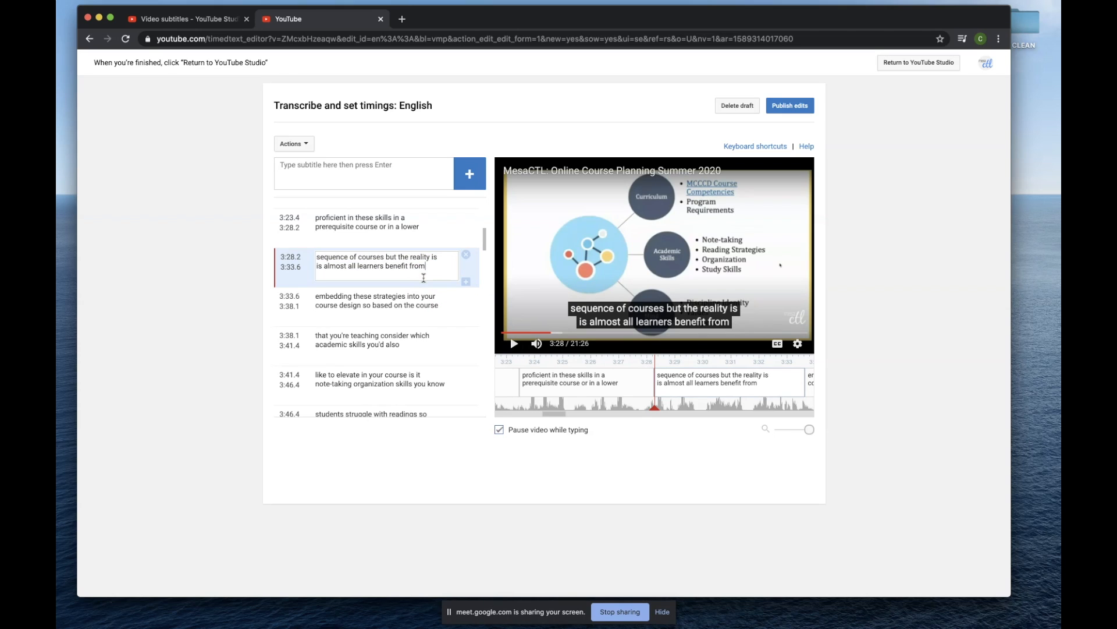
{"action": "left_click", "coordinate": [431, 277]}
Check the start and end times of the caption "sequence of courses but the reality is" against the video.
{"action": "left_click", "coordinate": [298, 268]}
{"action": "left_click", "coordinate": [296, 268]}
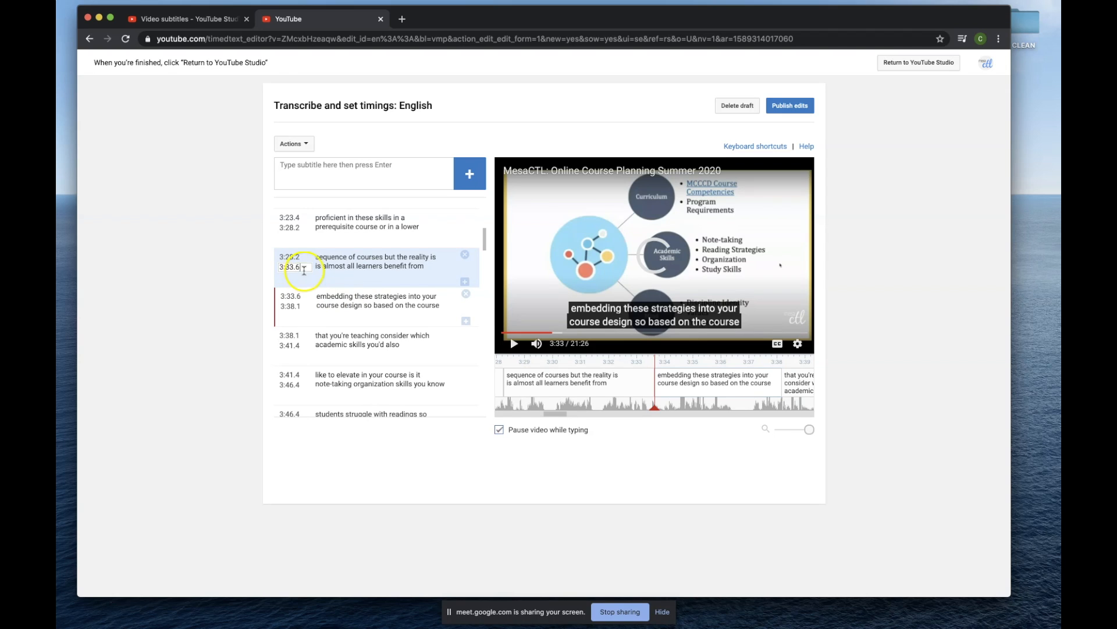
{"action": "left_click", "coordinate": [402, 258]}
{"action": "left_click", "coordinate": [304, 269]}
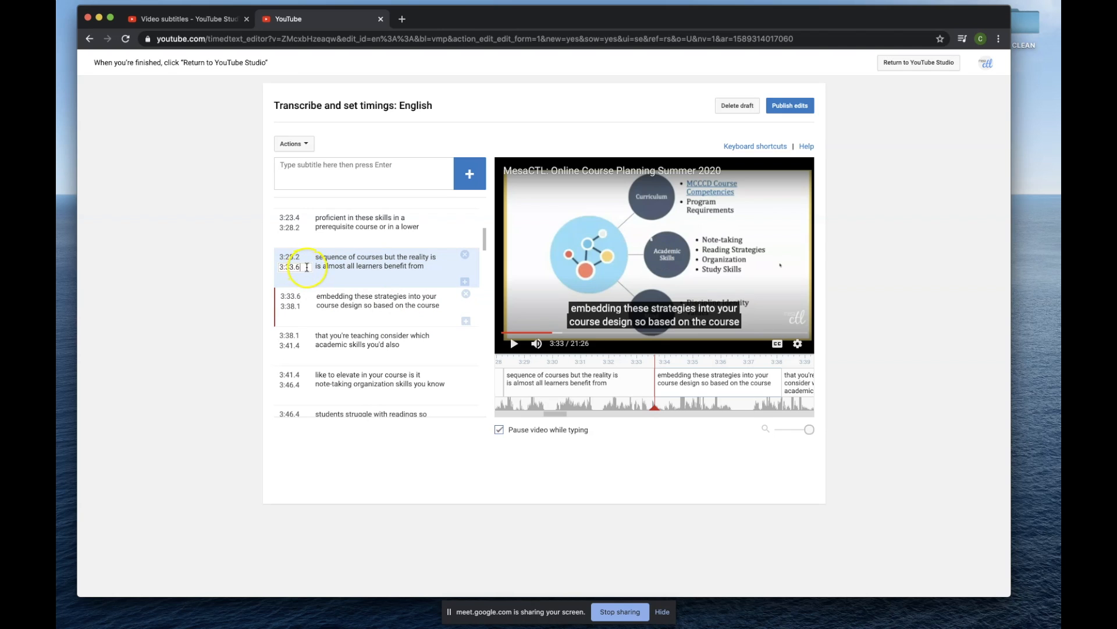
{"action": "left_click", "coordinate": [299, 258]}
{"action": "left_click", "coordinate": [304, 267]}
{"action": "left_click_drag", "start_coordinate": [292, 268], "coordinate": [300, 269]}
Set the start time of the caption "embedding these strategies into your" to 3:34.3.
{"action": "left_click", "coordinate": [295, 296]}
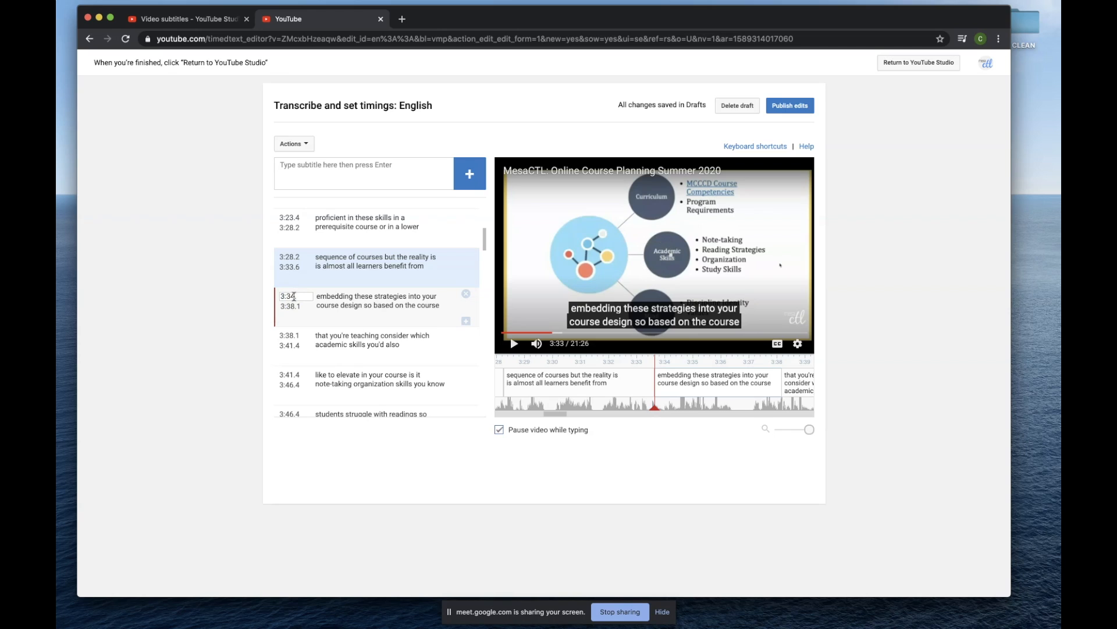
{"action": "left_click", "coordinate": [344, 301]}
{"action": "left_click", "coordinate": [359, 303]}
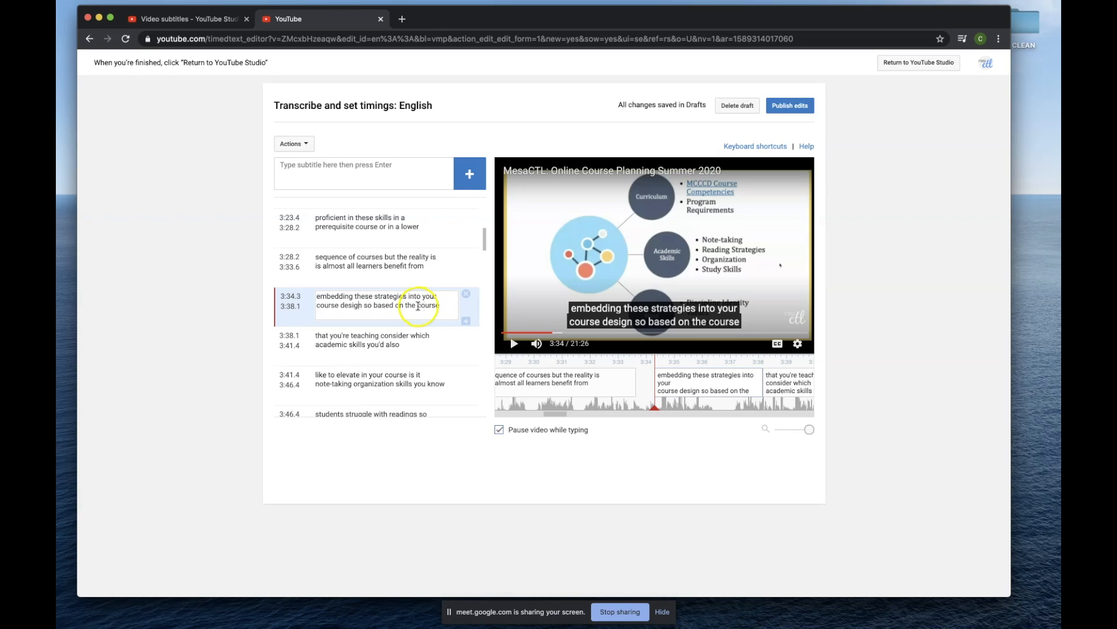
Check the wording in the second line of the caption starting at 3:34.3.
{"action": "left_click_drag", "start_coordinate": [418, 306], "coordinate": [436, 305]}
{"action": "left_click", "coordinate": [417, 306]}
{"action": "left_click_drag", "start_coordinate": [406, 306], "coordinate": [426, 306]}
{"action": "left_click", "coordinate": [426, 306]}
{"action": "left_click", "coordinate": [329, 309]}
Compare the end time of the caption starting at 3:28.2 with the start and end times of the following caption.
{"action": "left_click", "coordinate": [294, 267]}
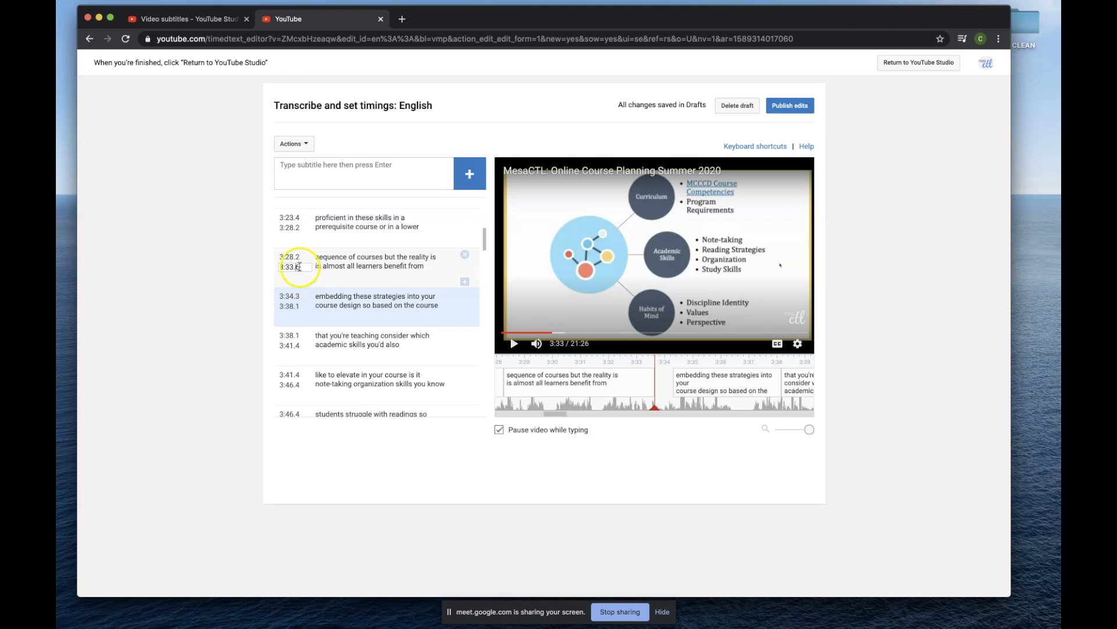
{"action": "left_click", "coordinate": [297, 269]}
{"action": "left_click", "coordinate": [298, 298]}
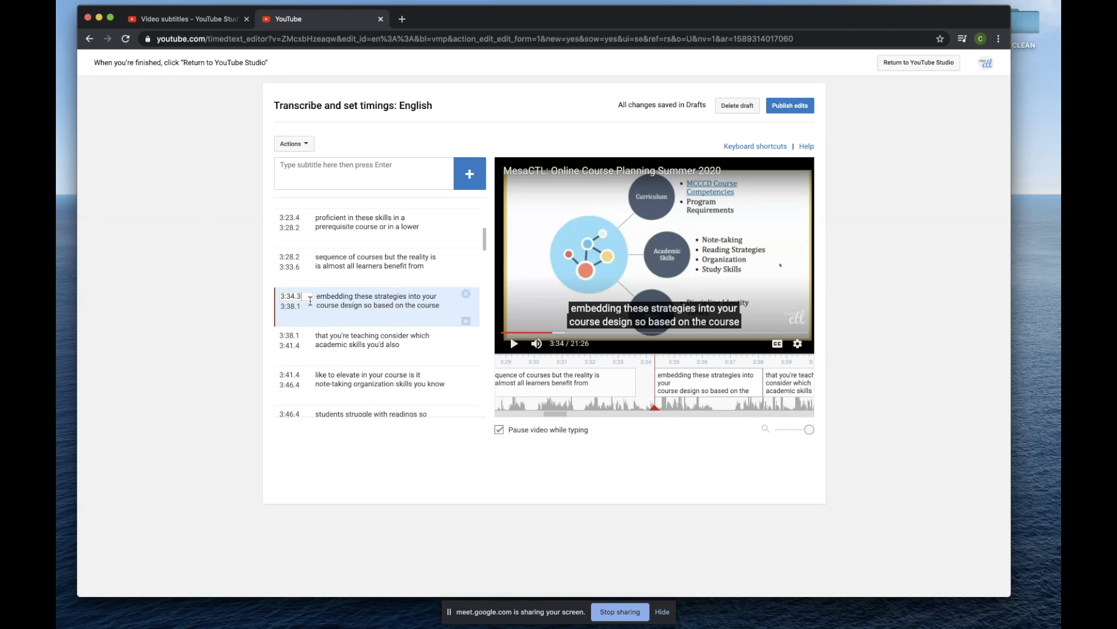
{"action": "left_click", "coordinate": [305, 308]}
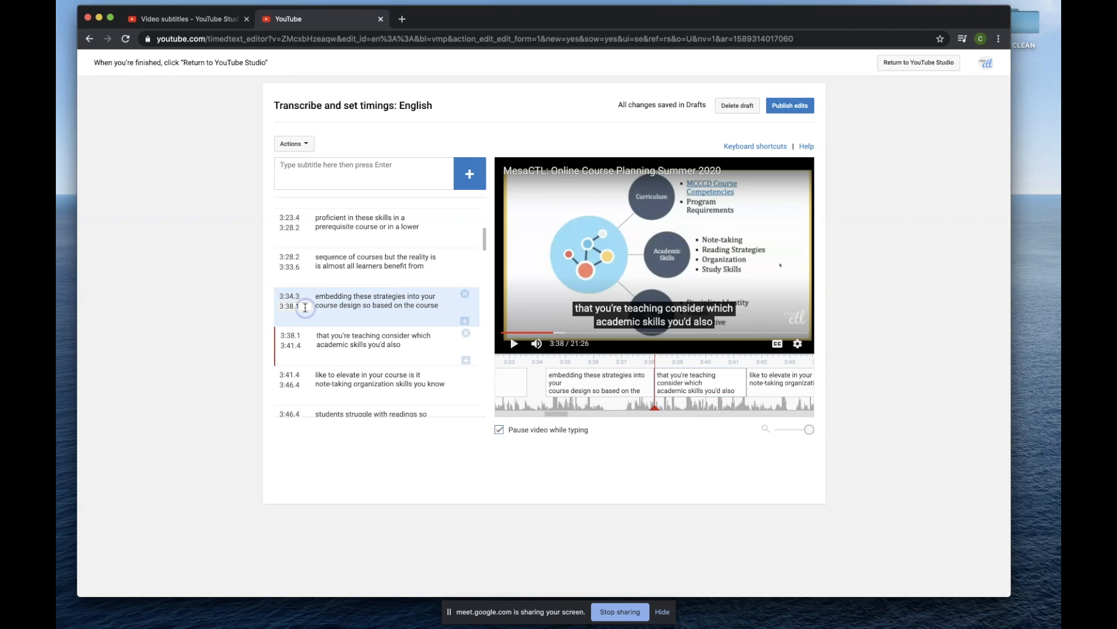
{"action": "left_click", "coordinate": [304, 297]}
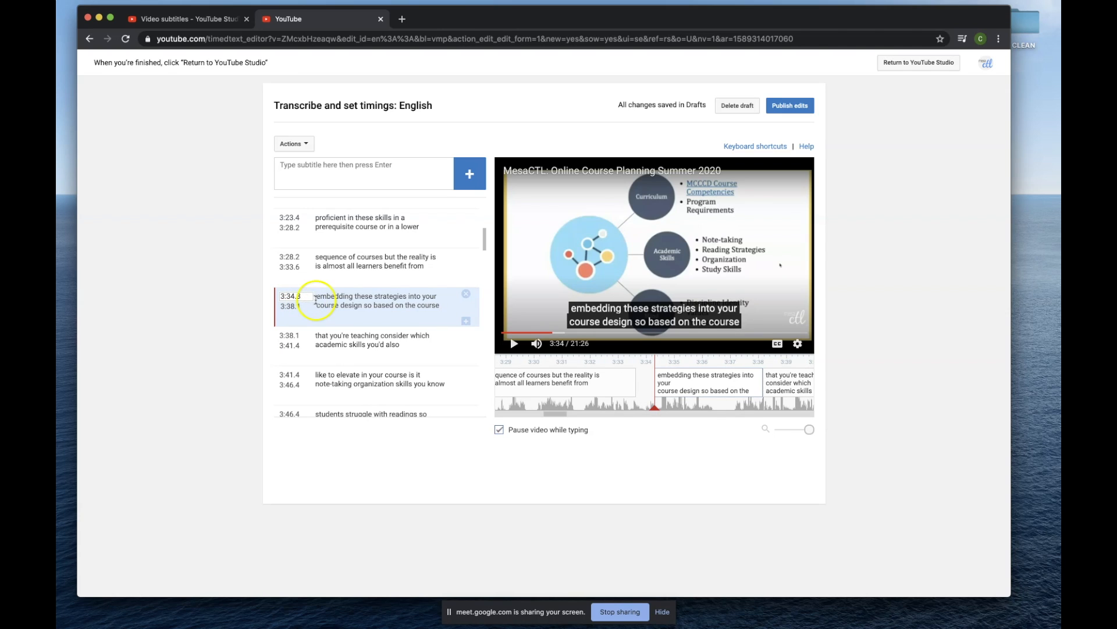
{"action": "left_click", "coordinate": [303, 266]}
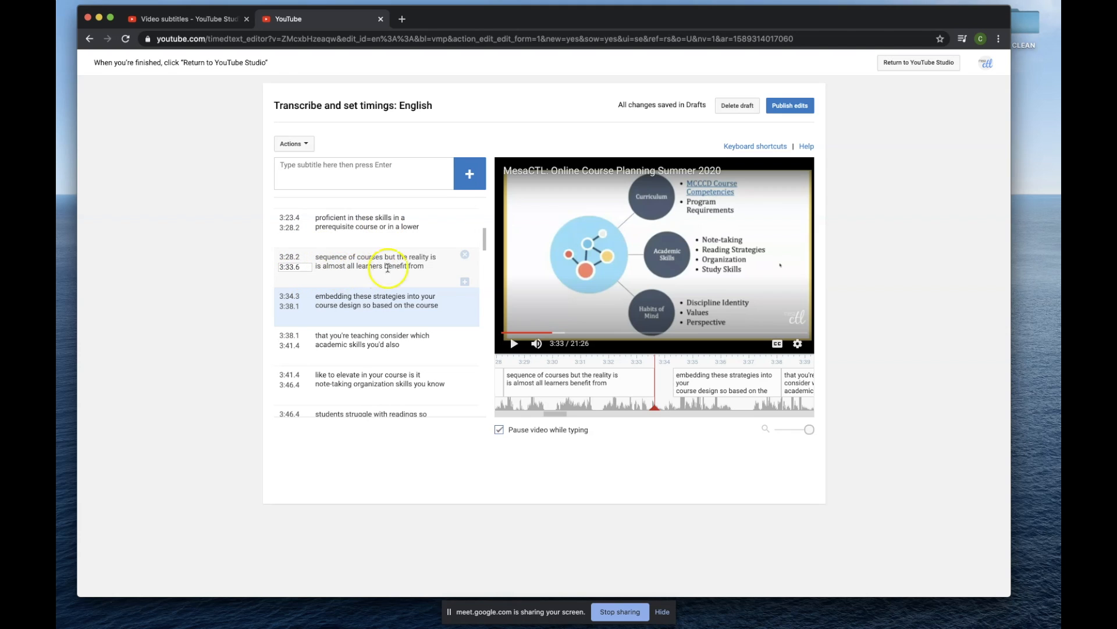
{"action": "left_click", "coordinate": [352, 304]}
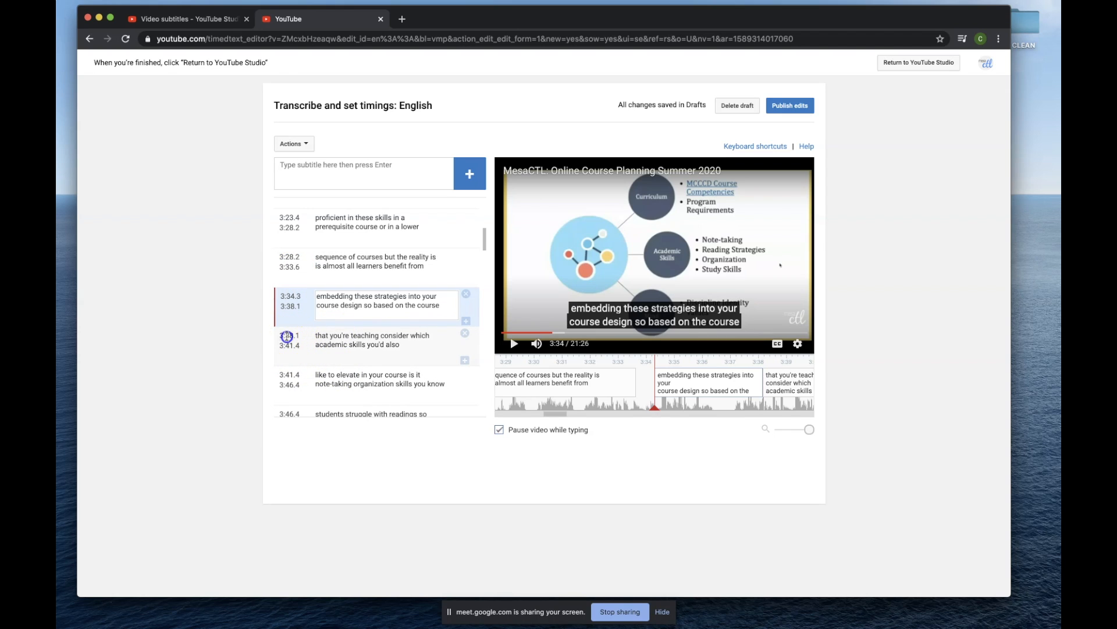
Check the start time and text of the caption "that you're teaching consider which" against the video.
{"action": "left_click", "coordinate": [296, 337]}
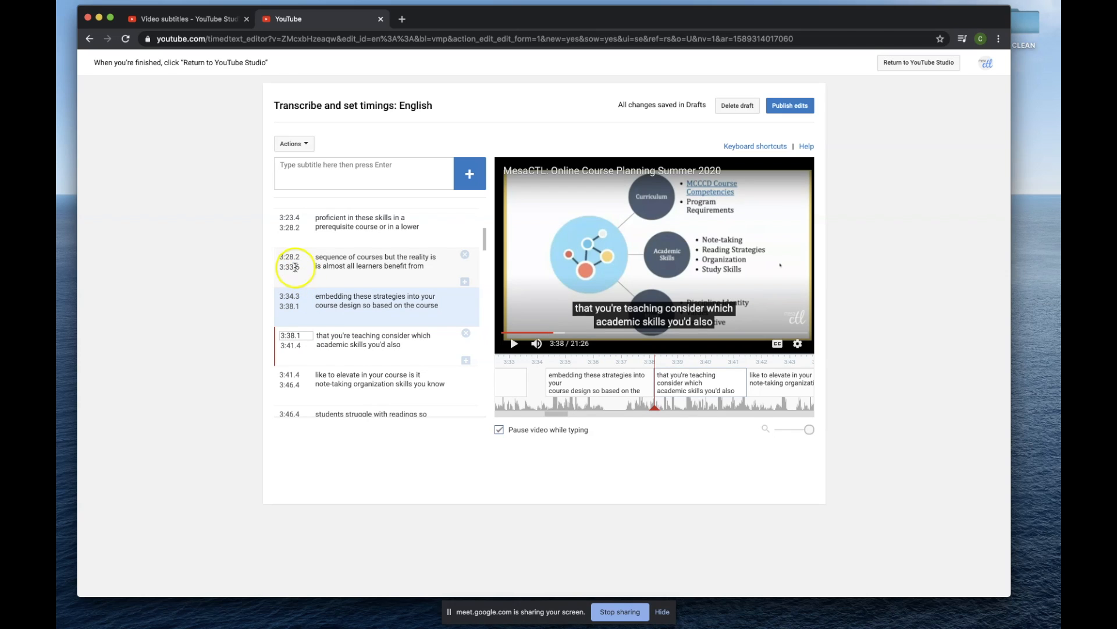
{"action": "left_click", "coordinate": [293, 290]}
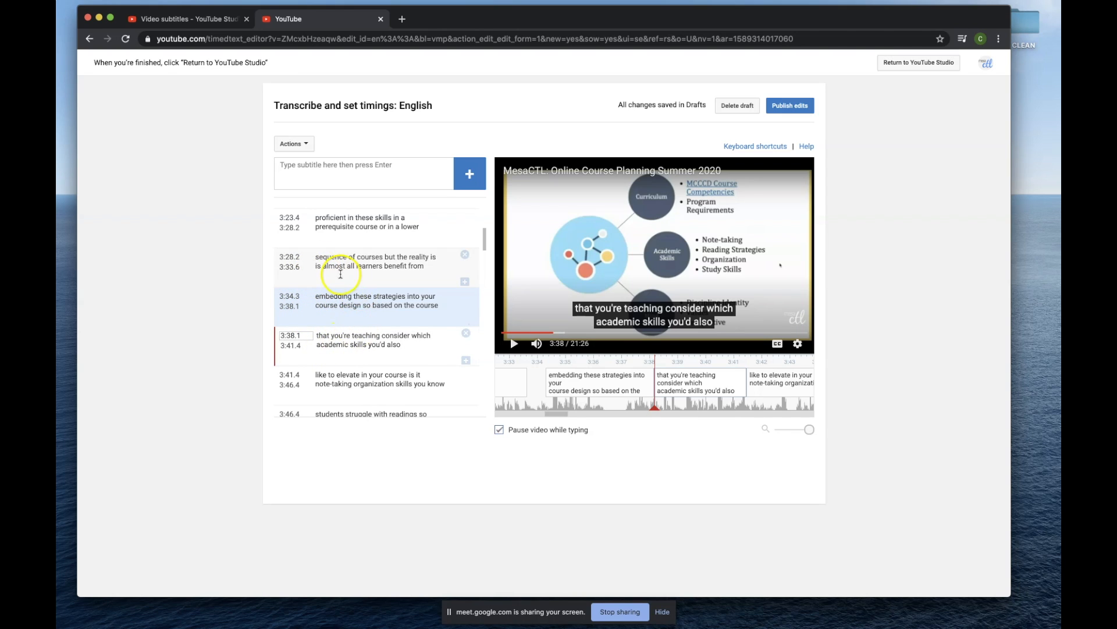
{"action": "left_click", "coordinate": [323, 300]}
{"action": "left_click", "coordinate": [406, 345]}
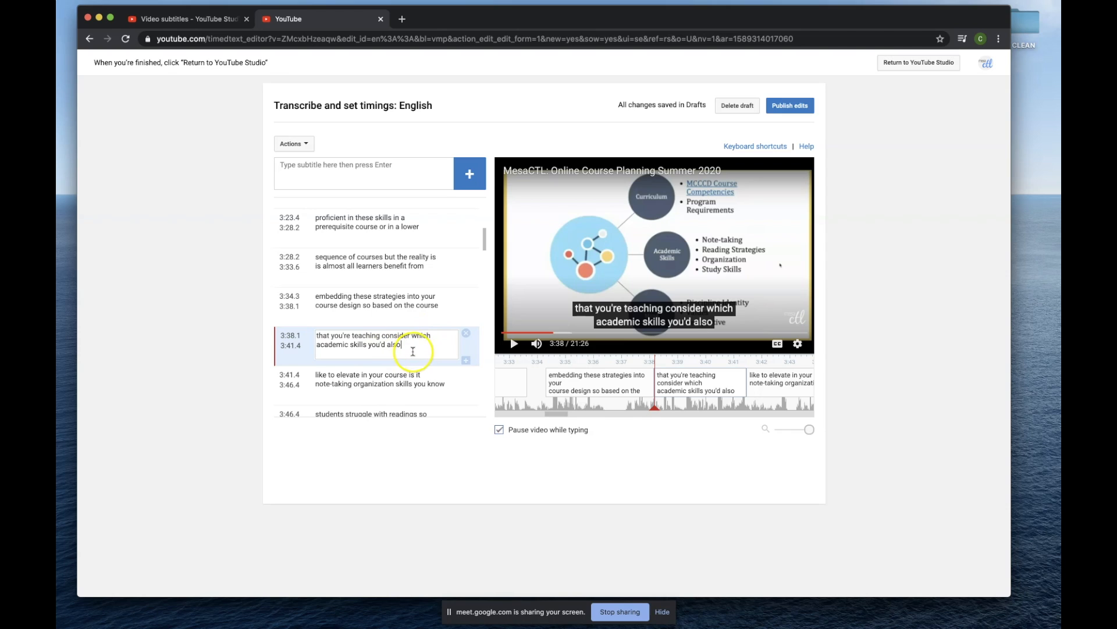
Move the timeline to about 14:42 and play the video to 14:48 to check where the caption ends.
{"action": "scroll", "coordinate": [396, 326], "scroll_direction": "down", "scroll_amount": 2}
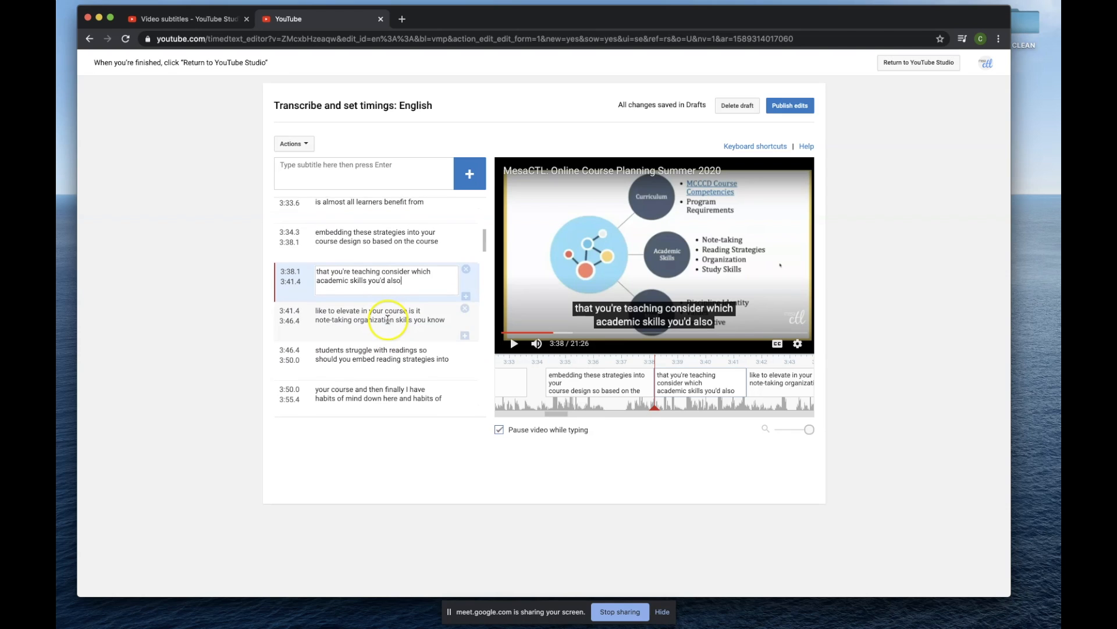
{"action": "scroll", "coordinate": [388, 319], "scroll_direction": "down", "scroll_amount": 2}
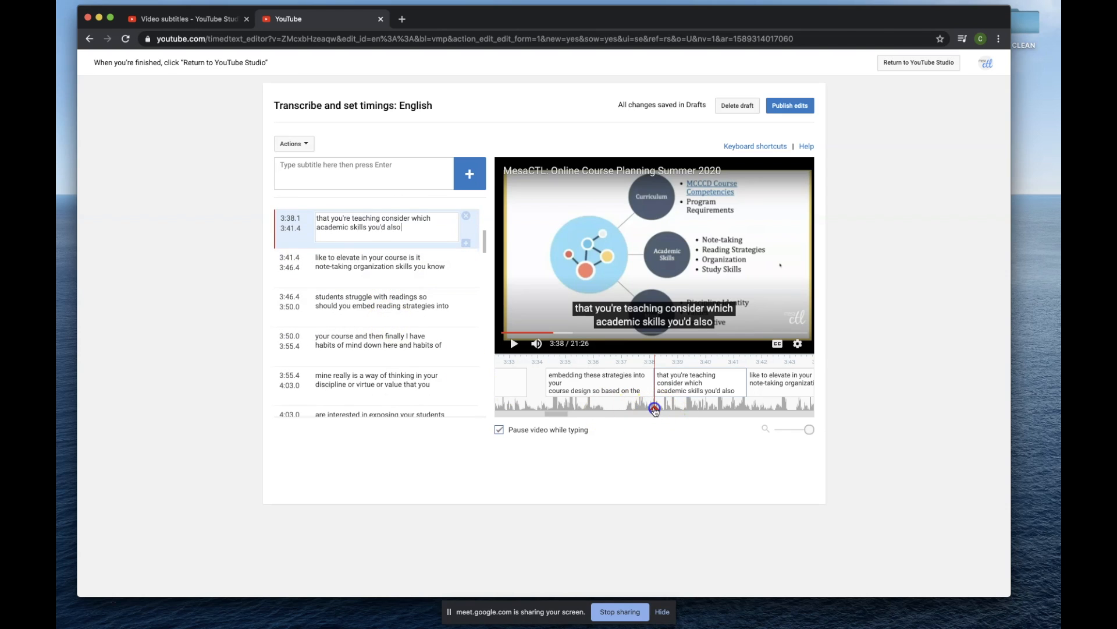
{"action": "left_click", "coordinate": [742, 415]}
{"action": "left_click_drag", "start_coordinate": [741, 414], "coordinate": [711, 415]}
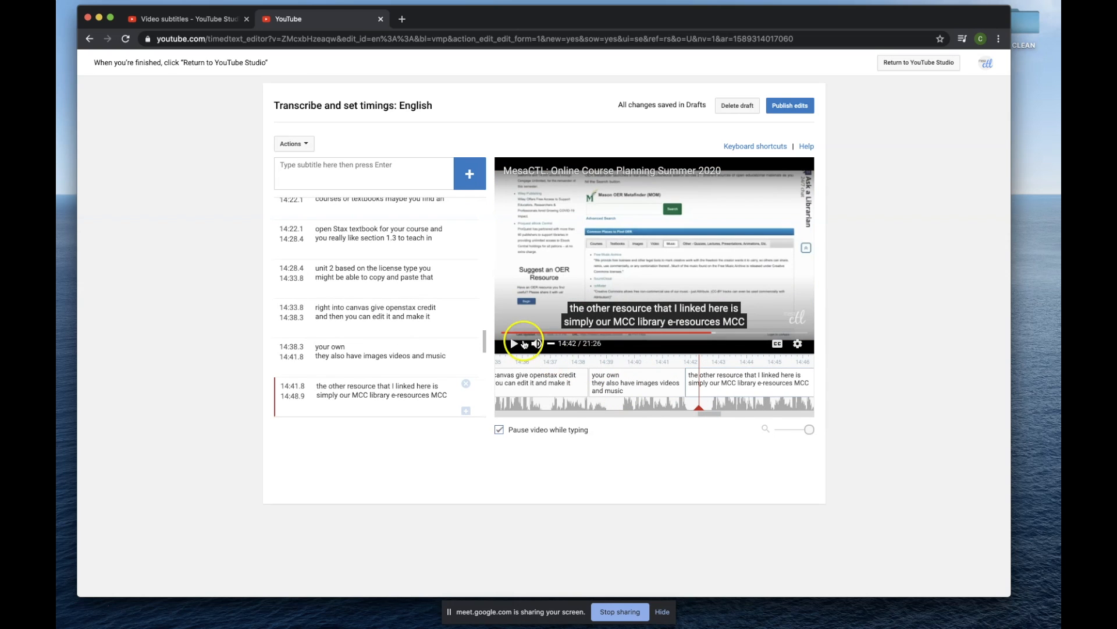
{"action": "left_click", "coordinate": [513, 344]}
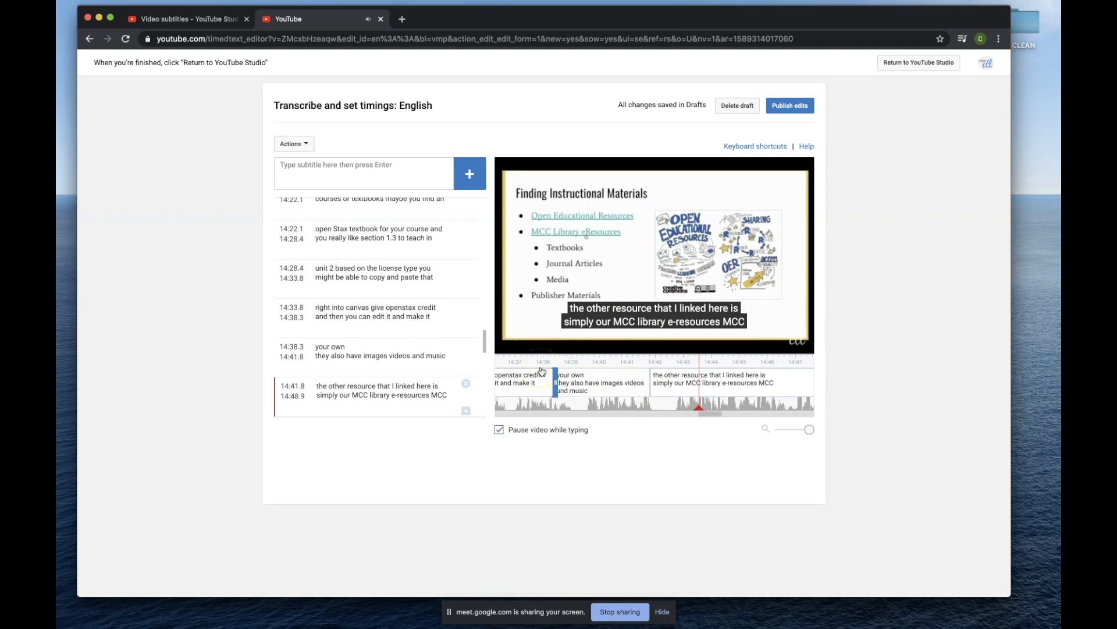
{"action": "left_click", "coordinate": [514, 344]}
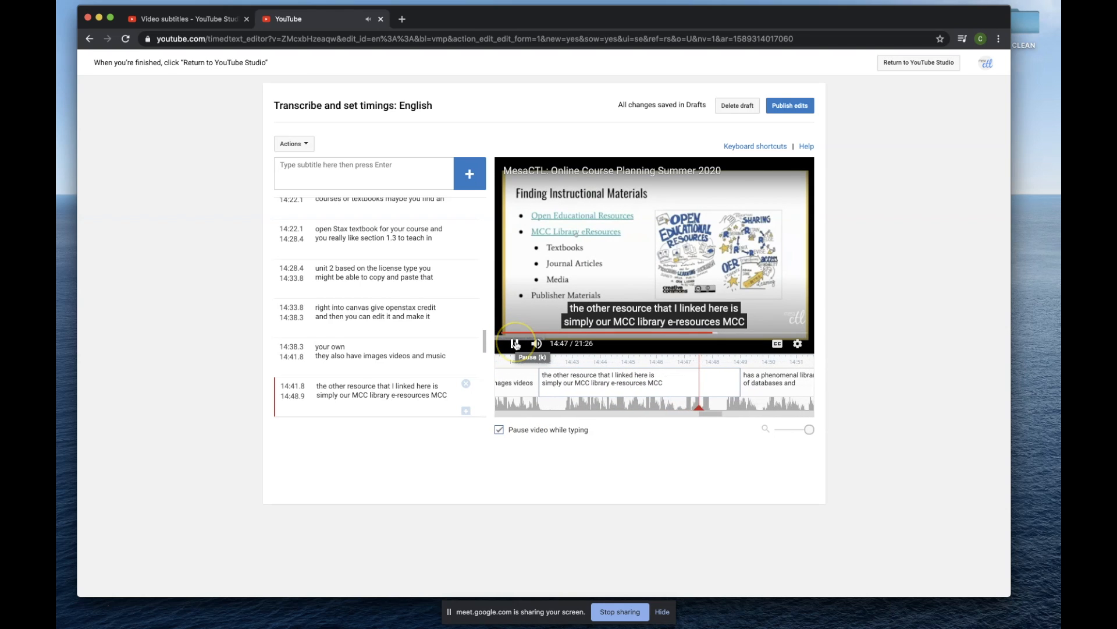
{"action": "left_click", "coordinate": [515, 345]}
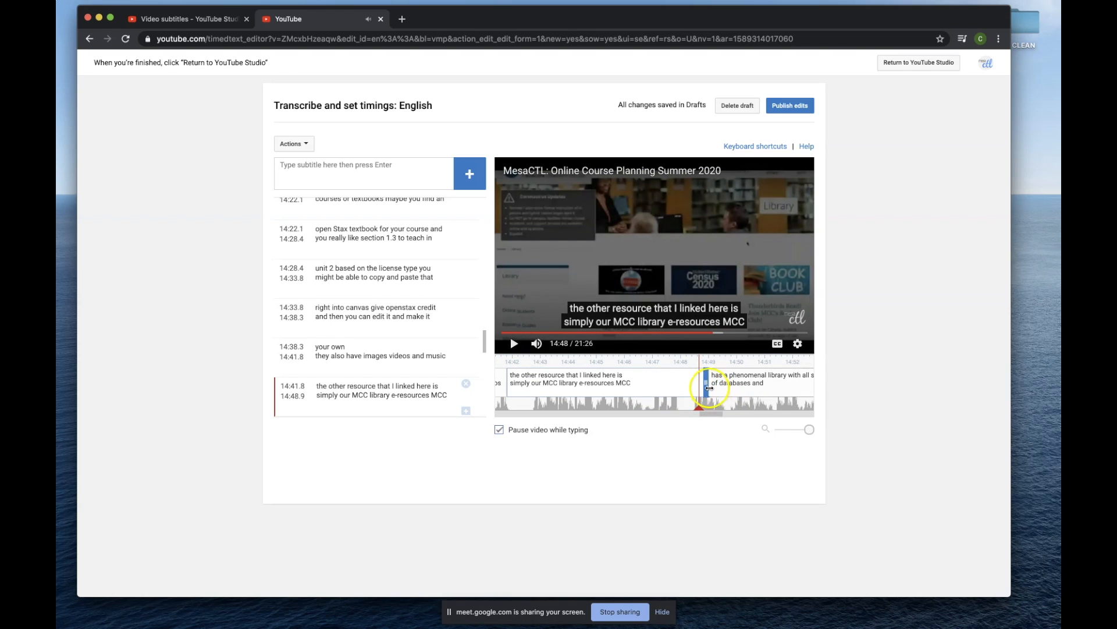
{"action": "mouse_move", "coordinate": [706, 382]}
{"action": "left_mouse_down"}
{"action": "mouse_move", "coordinate": [692, 383]}
{"action": "mouse_move", "coordinate": [709, 383]}
{"action": "left_mouse_up"}
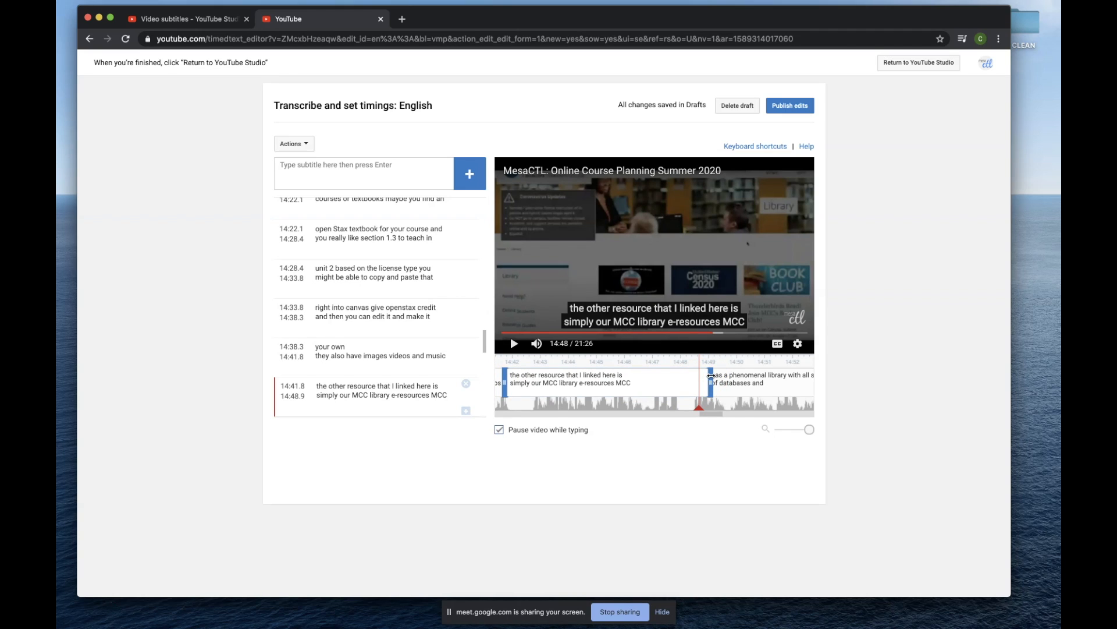
Check the start and end times of the caption "right into canvas give openstax credit" against the video.
{"action": "left_click", "coordinate": [300, 317]}
{"action": "left_click", "coordinate": [304, 317]}
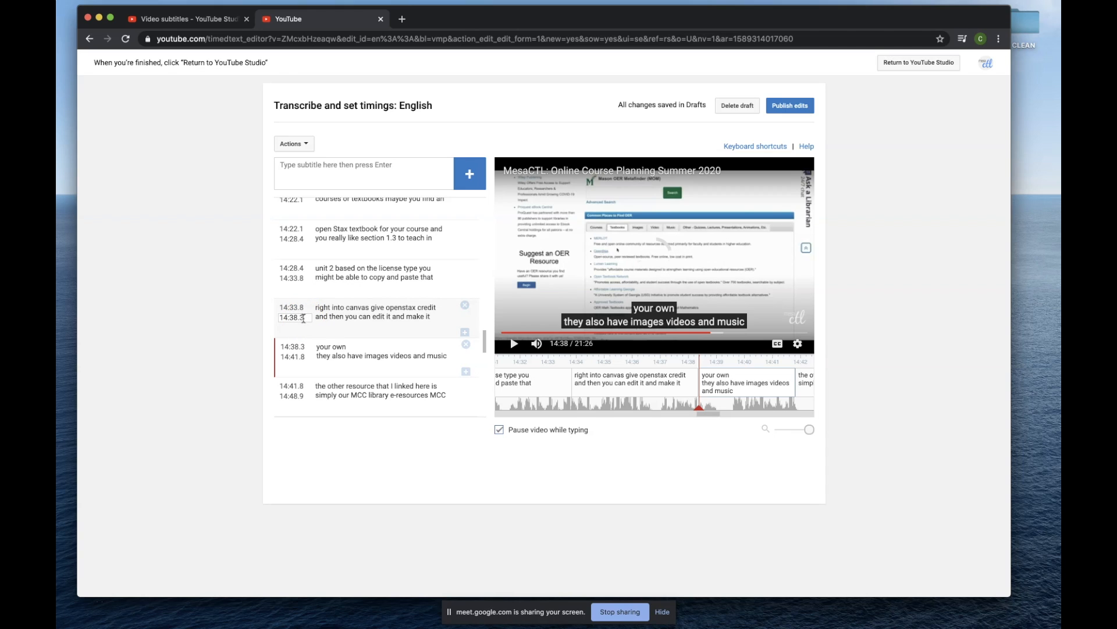
{"action": "mouse_move", "coordinate": [571, 385]}
{"action": "left_click", "coordinate": [293, 309]}
{"action": "left_click", "coordinate": [302, 318]}
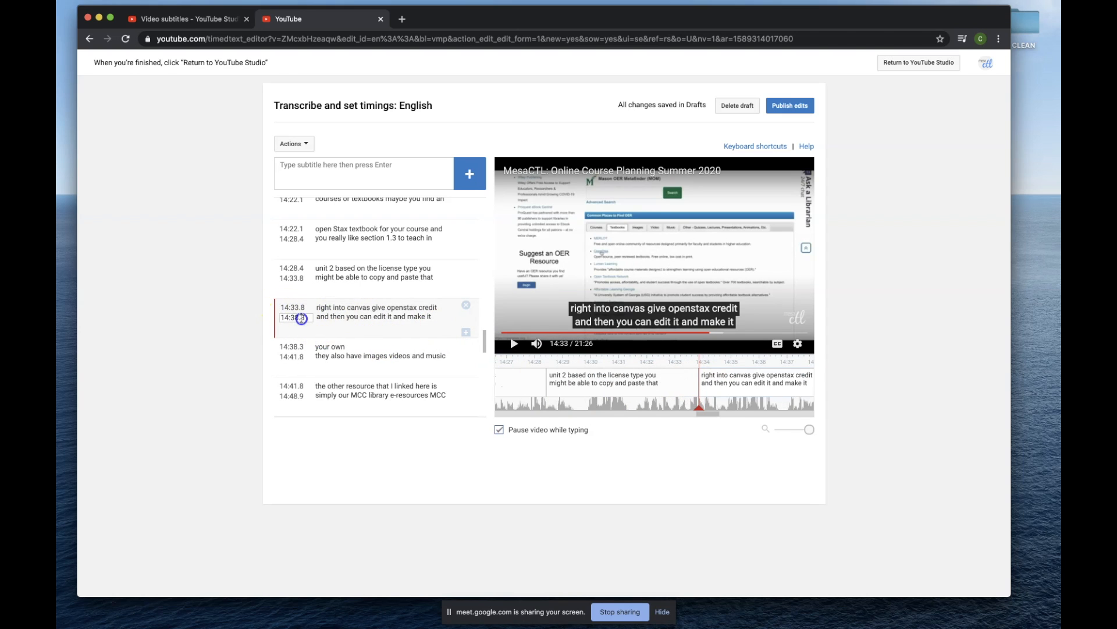
{"action": "left_click", "coordinate": [299, 308]}
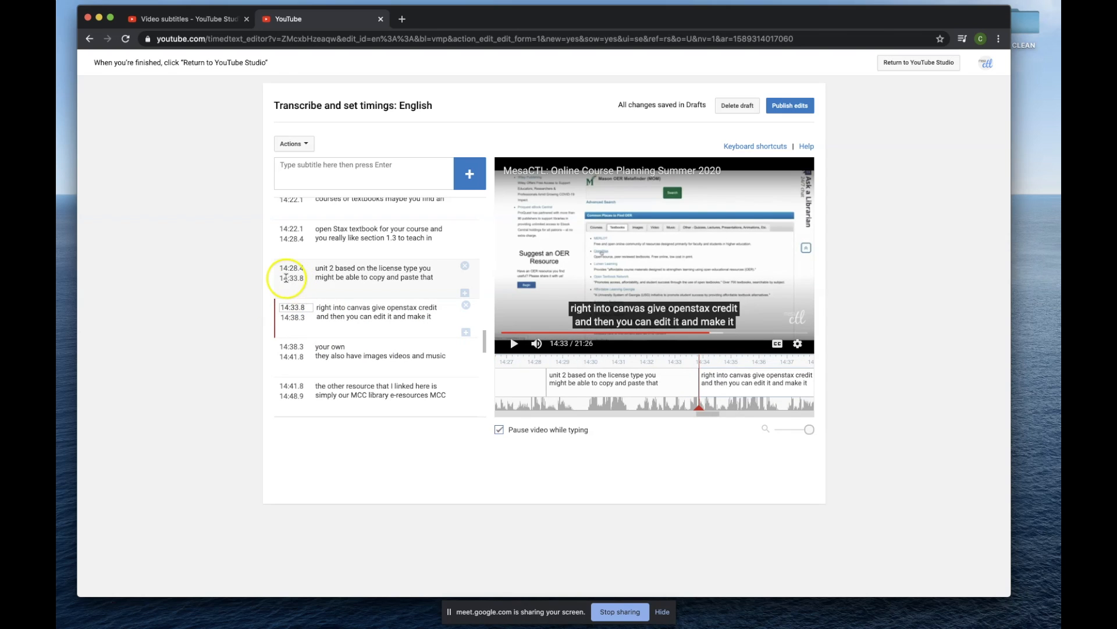
{"action": "left_click", "coordinate": [302, 318]}
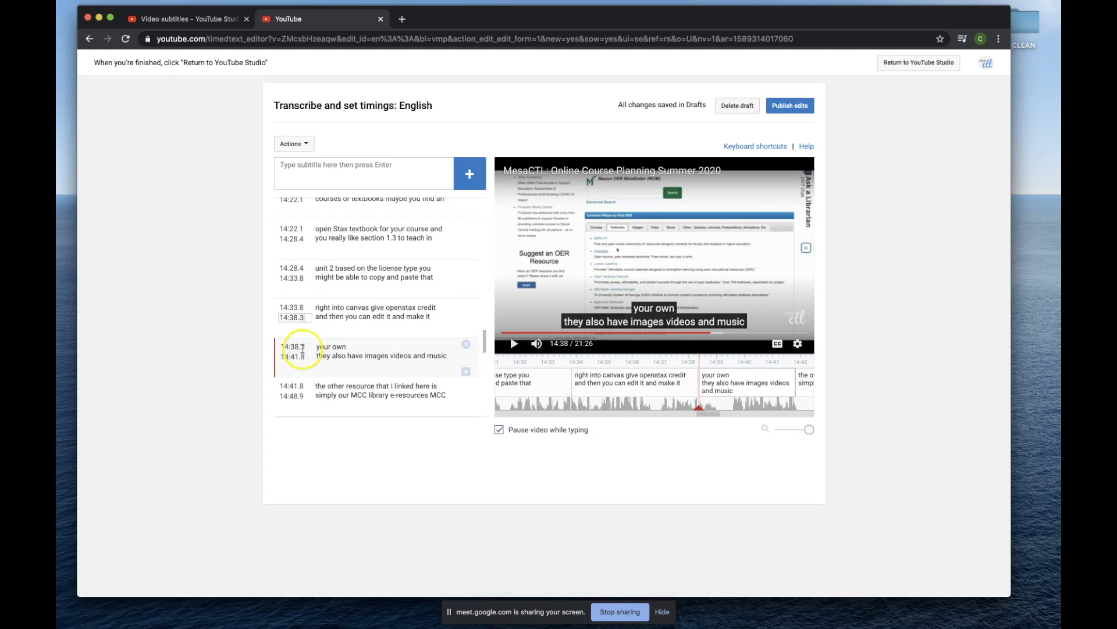
Check the timing of the caption starting at 14:28.4 and move the timeline to about 17:58.
{"action": "left_click", "coordinate": [289, 279]}
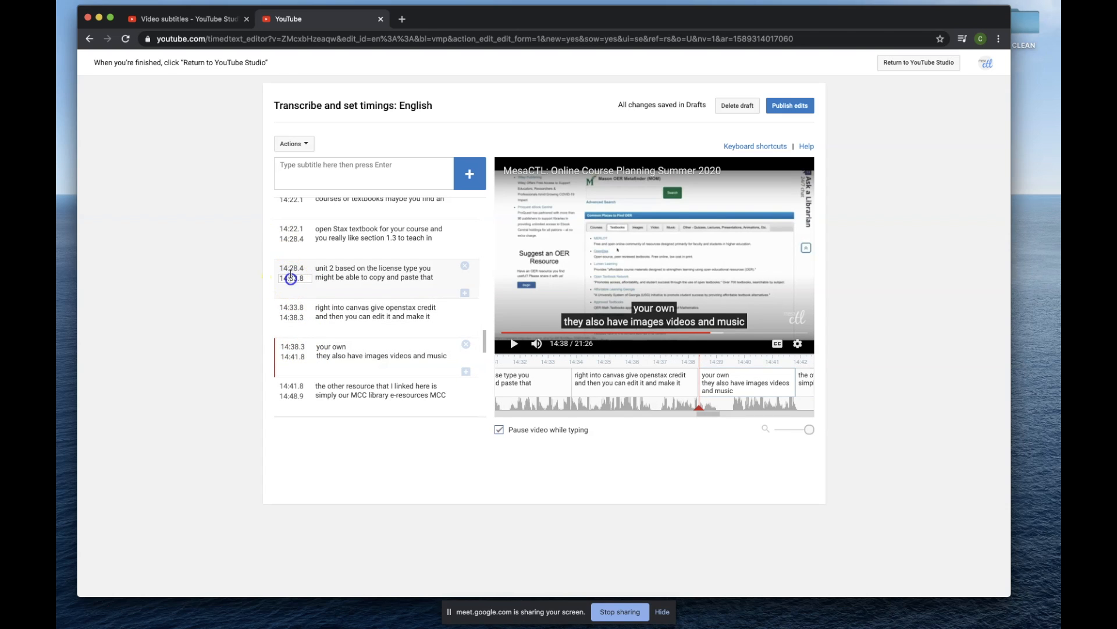
{"action": "left_click", "coordinate": [291, 269]}
{"action": "left_click", "coordinate": [406, 278]}
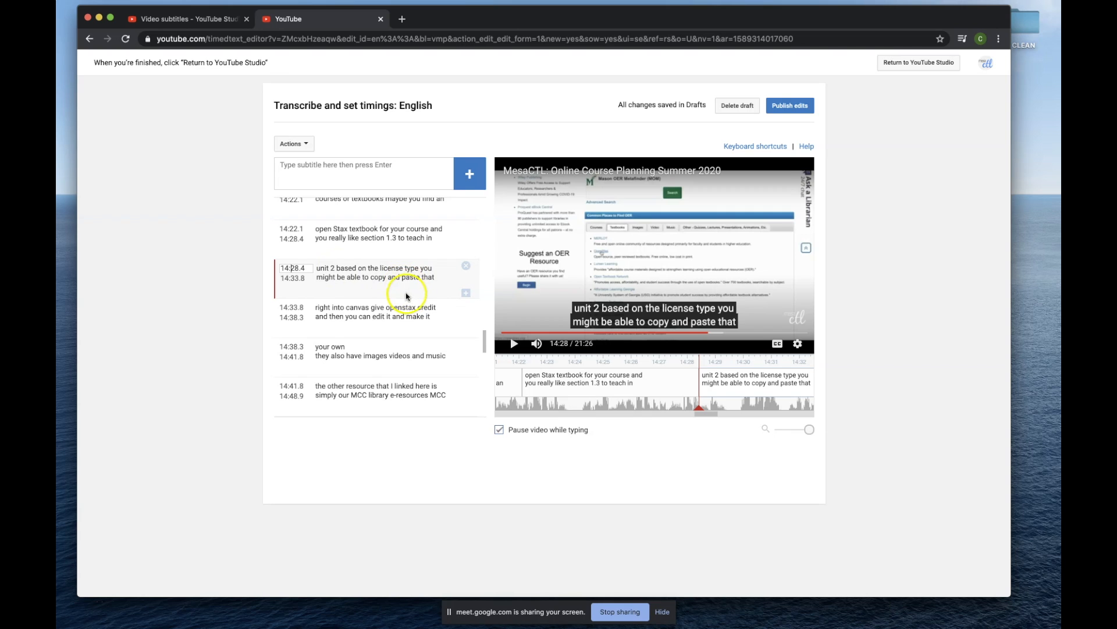
{"action": "left_click_drag", "start_coordinate": [705, 415], "coordinate": [755, 411]}
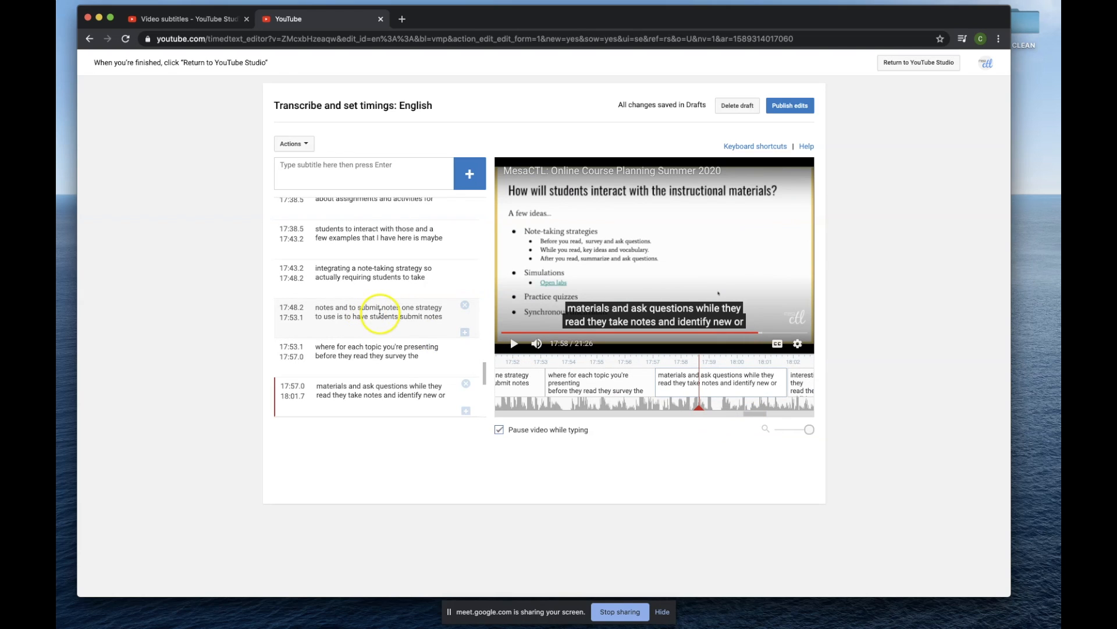
Publish the edited English captions and return to YouTube Studio.
{"action": "left_click", "coordinate": [795, 110]}
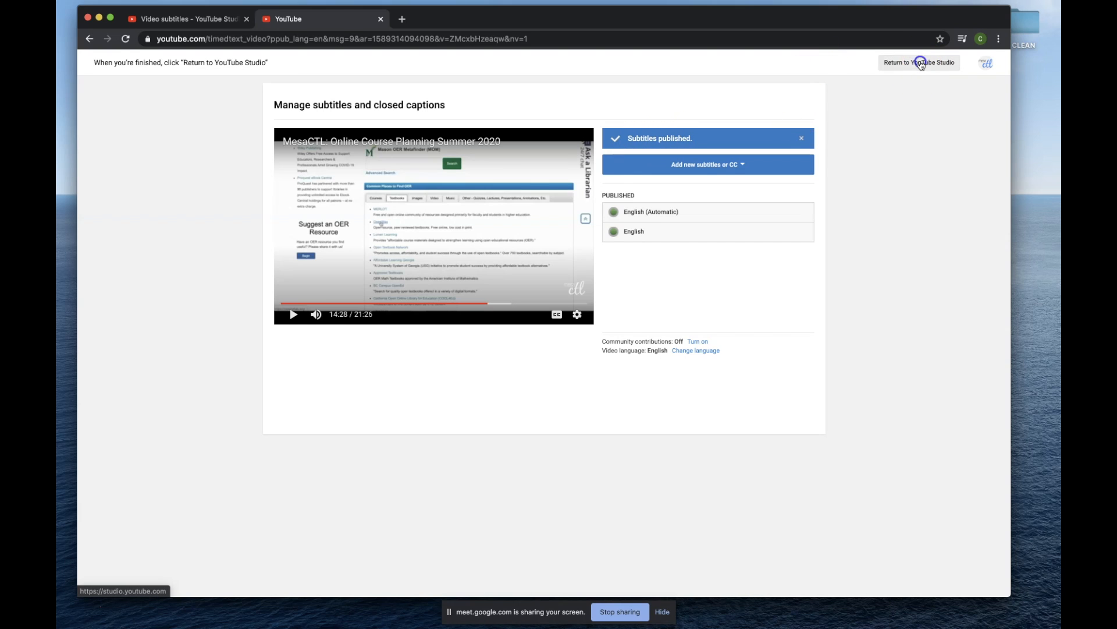
{"action": "left_click", "coordinate": [919, 61]}
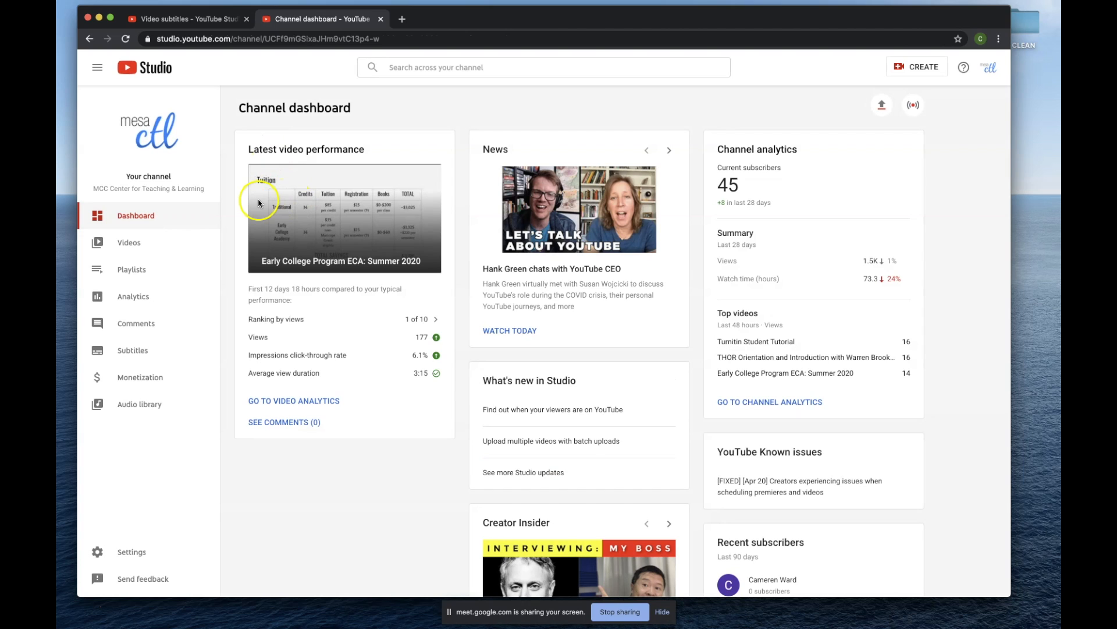
Open the subtitles of the video "How to share your remote instruction URL with students" from the channel's subtitle list.
{"action": "left_click", "coordinate": [131, 350]}
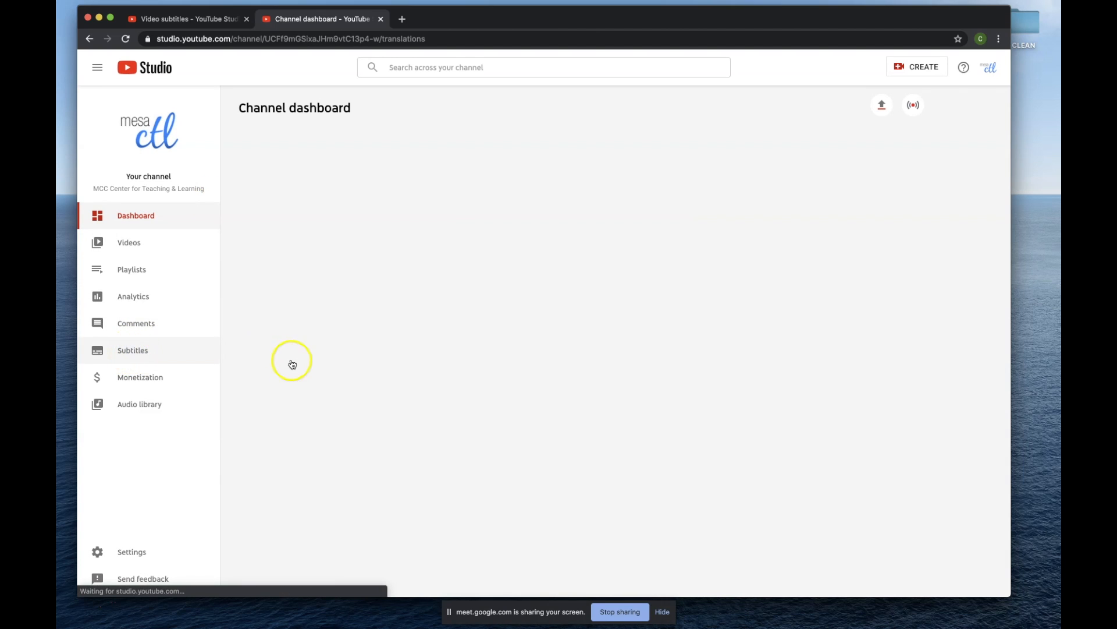
{"action": "scroll", "coordinate": [381, 262], "scroll_direction": "down", "scroll_amount": 2}
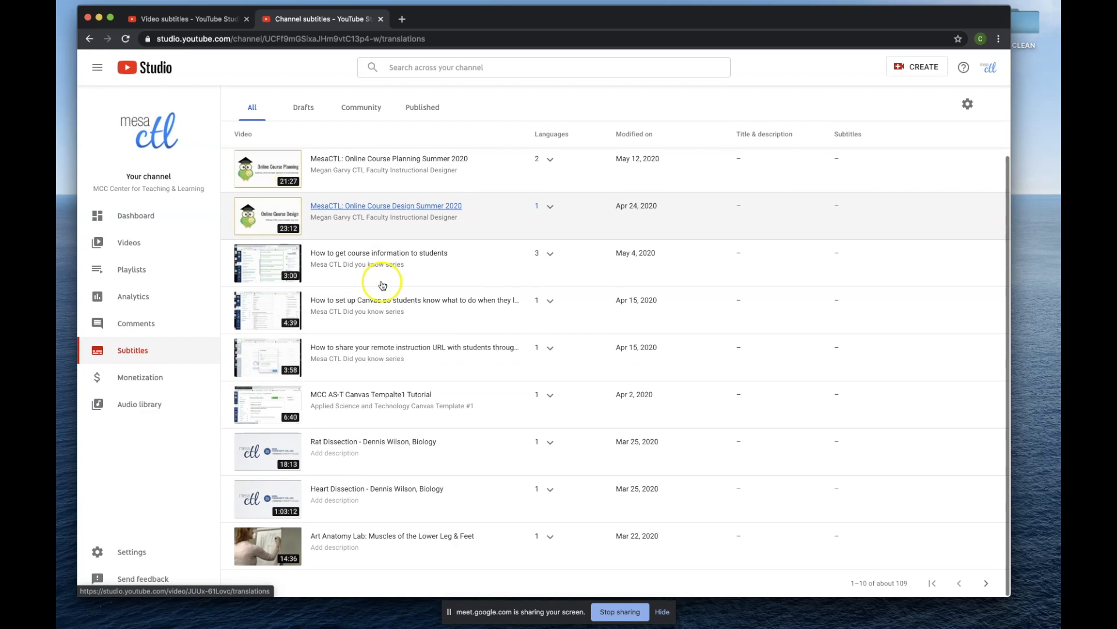
{"action": "left_click", "coordinate": [424, 348]}
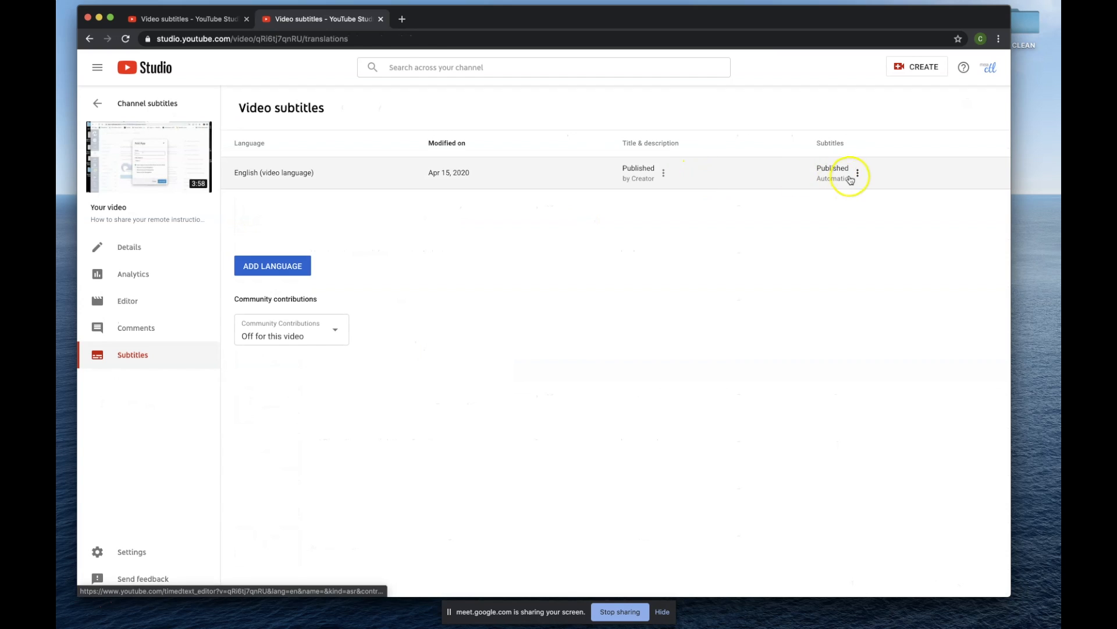
Open the video's automatic English subtitles in Classic Studio and start editing them.
{"action": "left_click", "coordinate": [858, 173]}
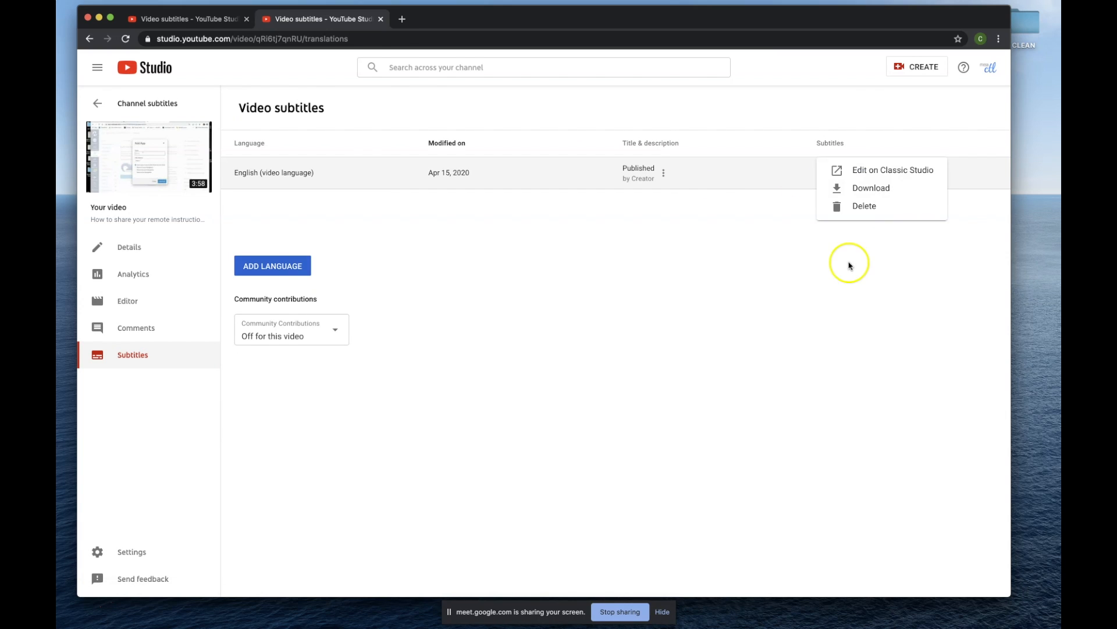
{"action": "left_click", "coordinate": [867, 170]}
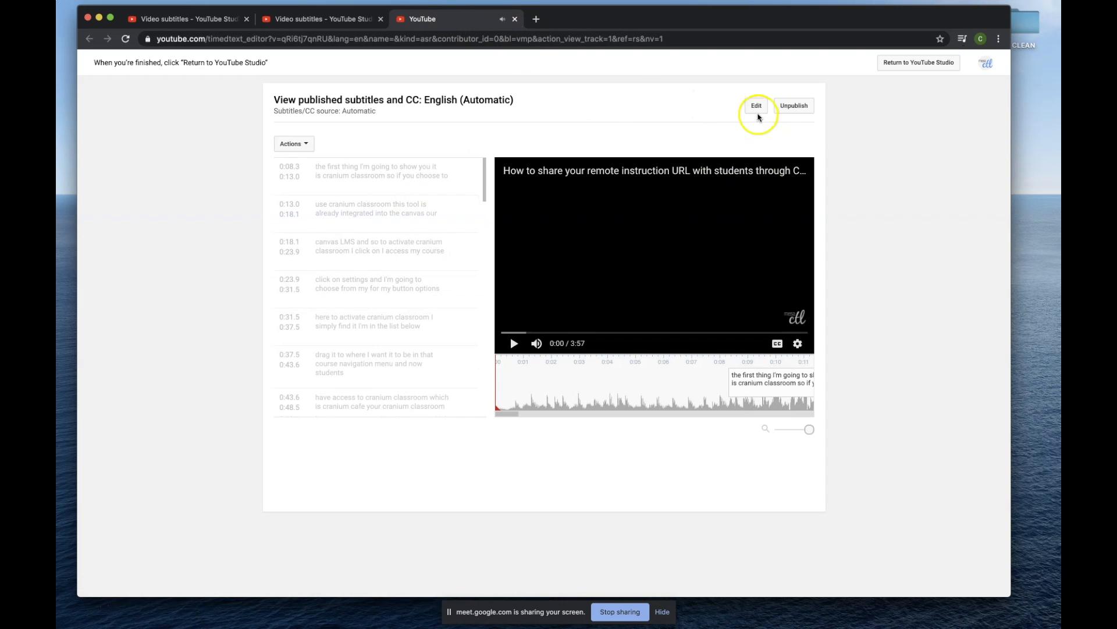
{"action": "left_click", "coordinate": [758, 116]}
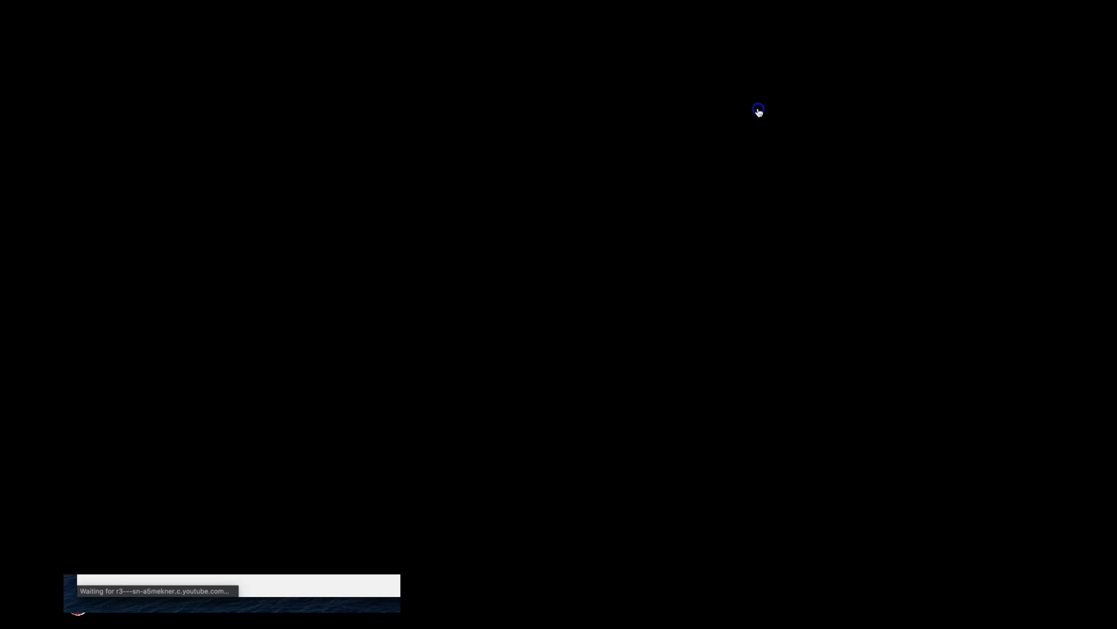
{"action": "left_click", "coordinate": [774, 174]}
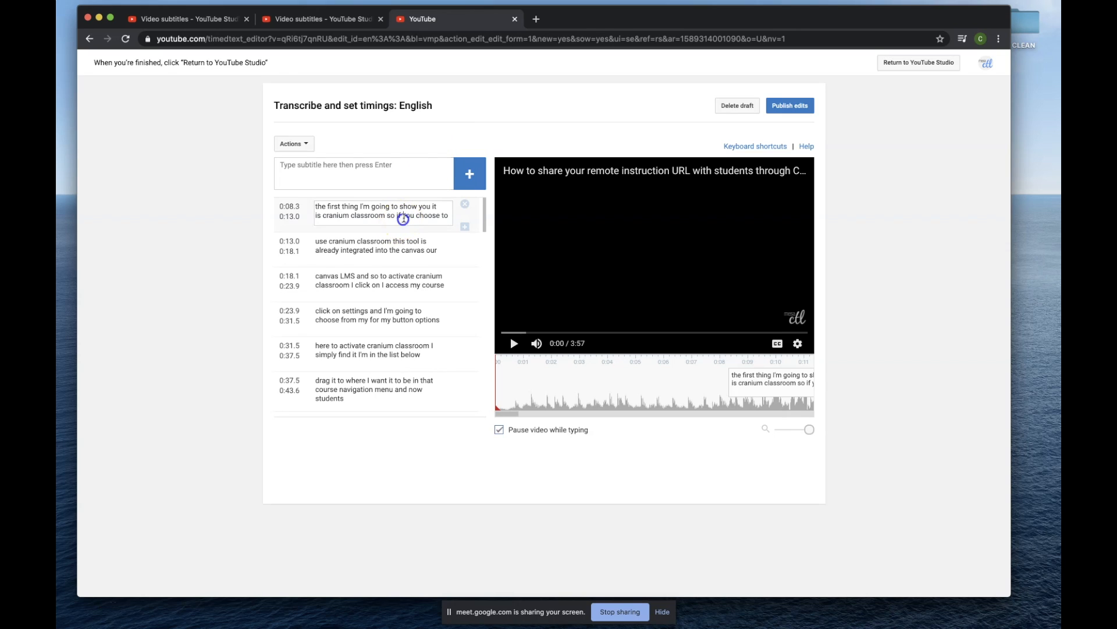
Check the text of the first caption and the timing of the caption starting at 0:23.9.
{"action": "left_click", "coordinate": [404, 216]}
{"action": "left_click", "coordinate": [413, 205]}
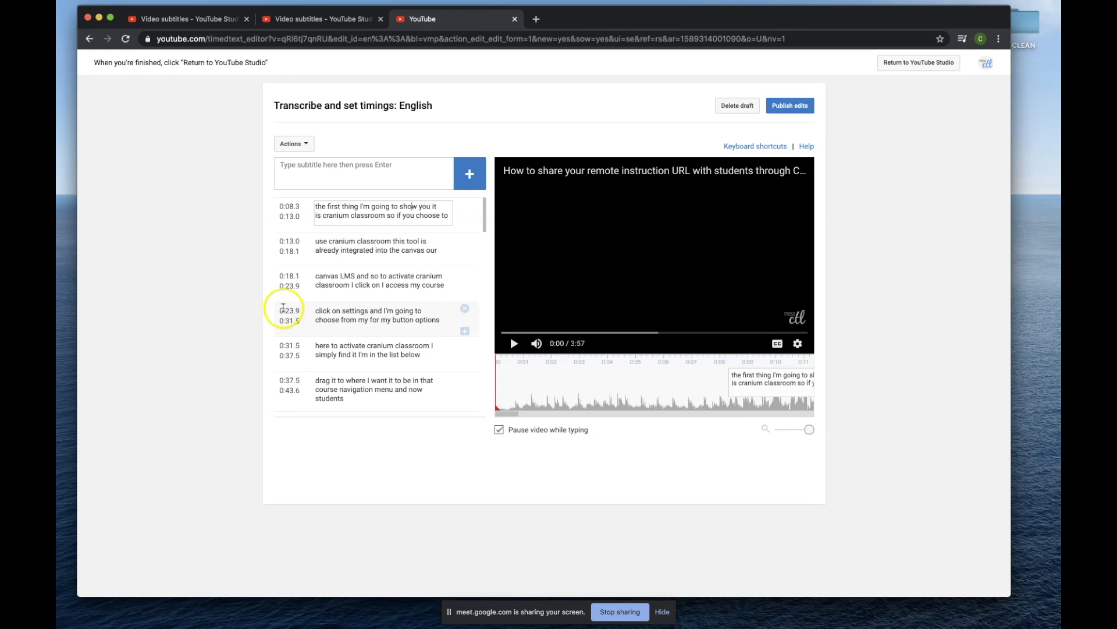
{"action": "left_click", "coordinate": [291, 312]}
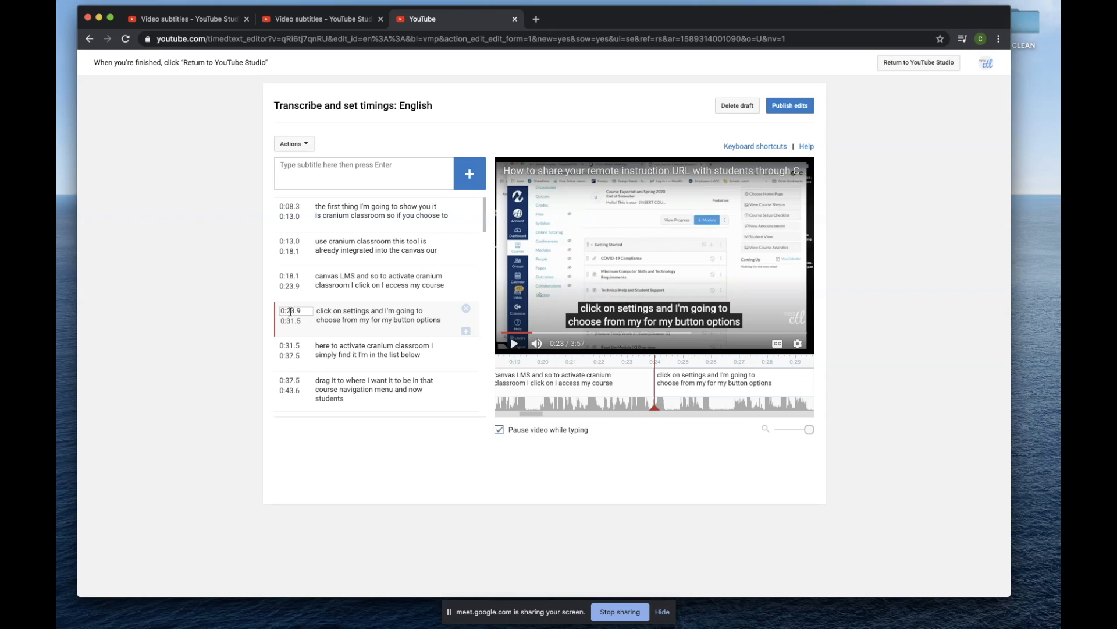
{"action": "left_click", "coordinate": [294, 319]}
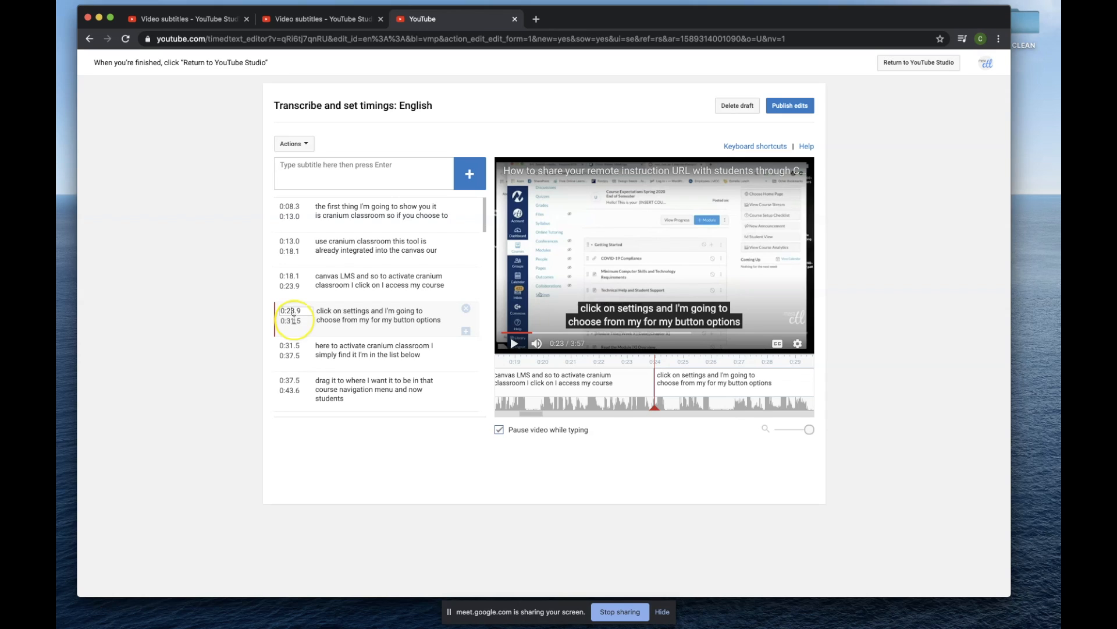